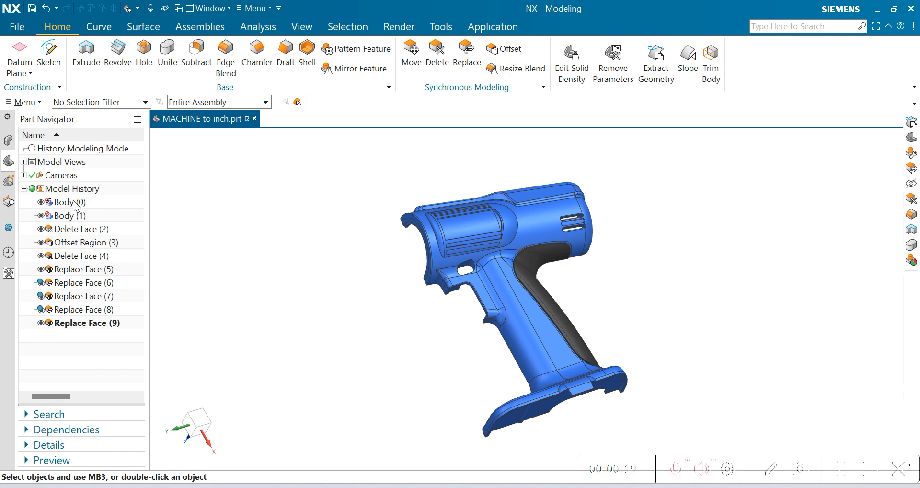
Highlight Body (0) and Body (1) in the model history to identify both bodies, and clear the selection.
left_click(69, 202)
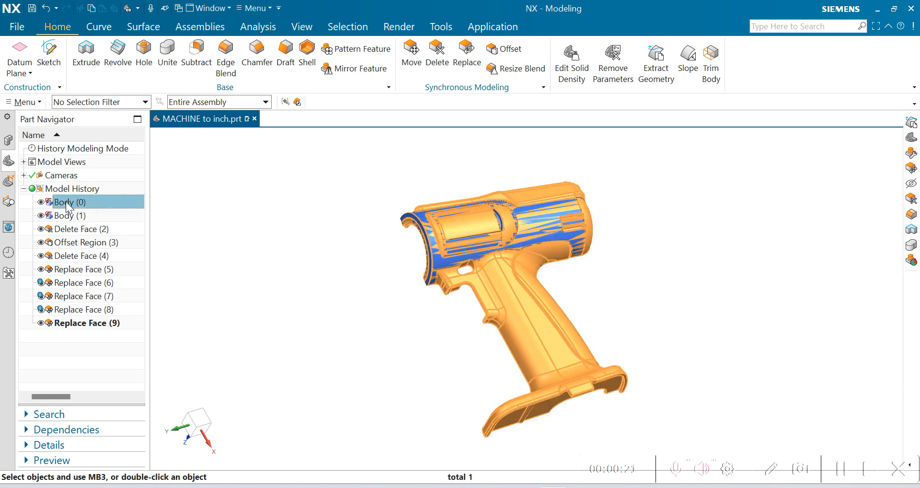
left_click(71, 216)
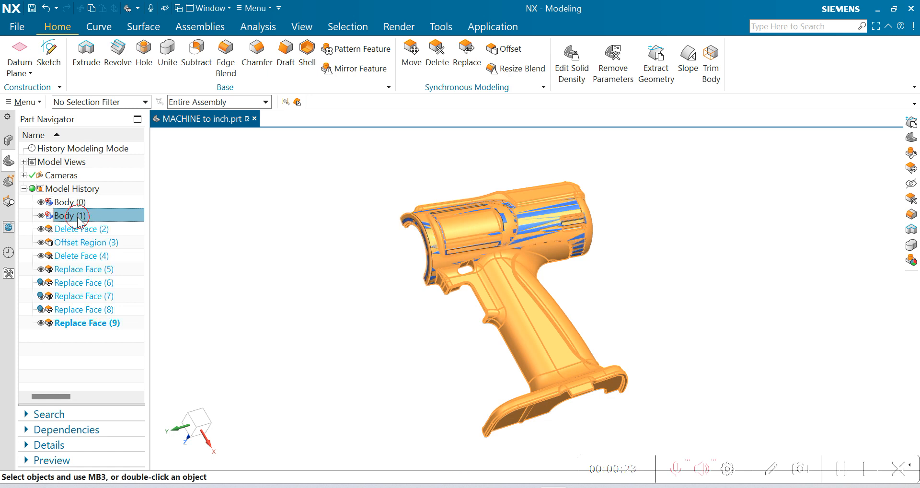
key("Escape")
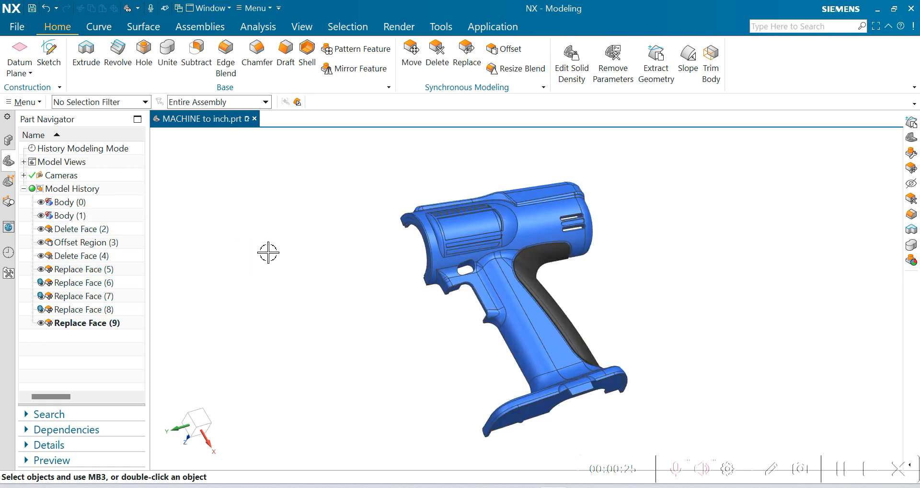
Start the Compare Body analysis and choose Body (0) as the control body.
left_click(30, 102)
left_click(30, 234)
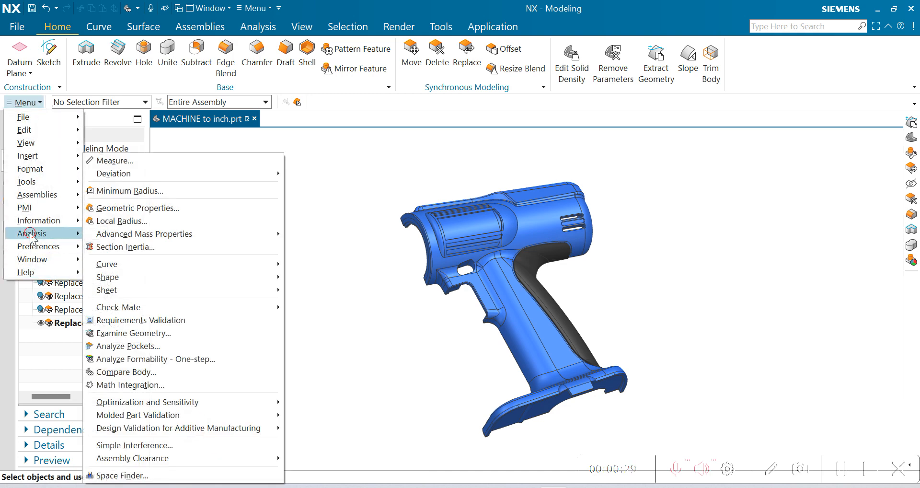
left_click(188, 373)
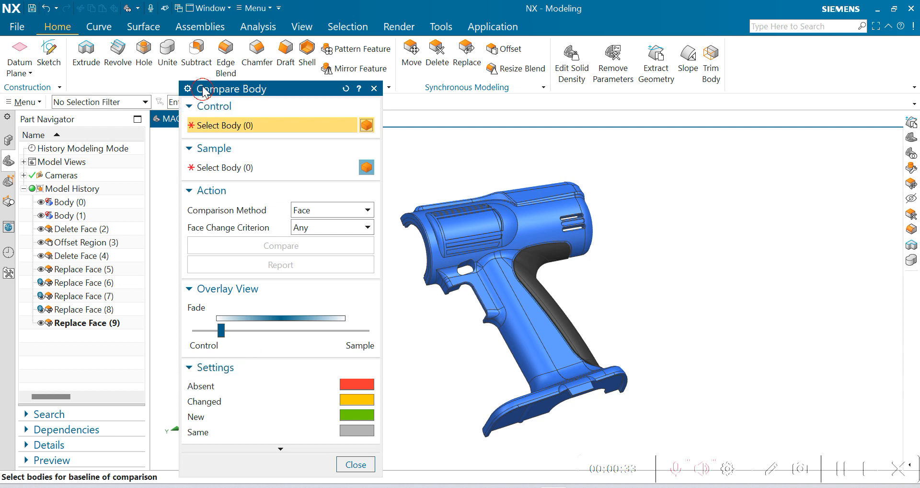
left_click_drag(203, 89, 174, 43)
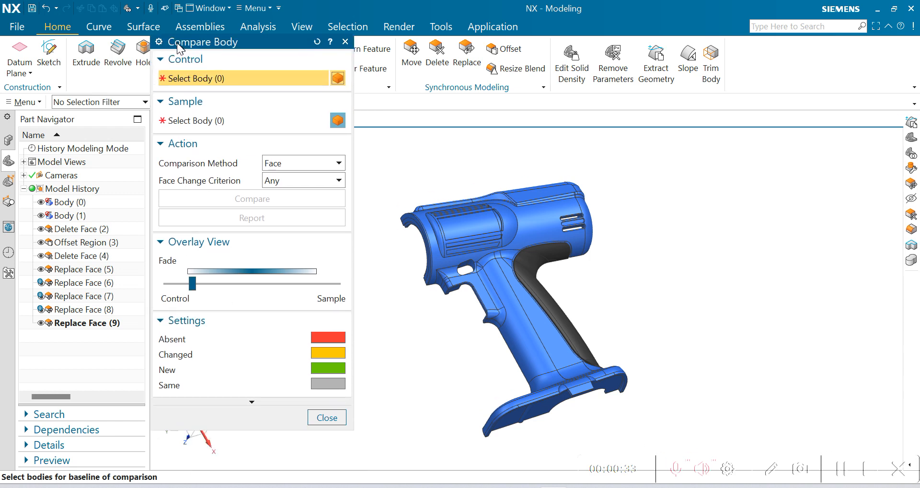
left_click(314, 42)
left_click(70, 204)
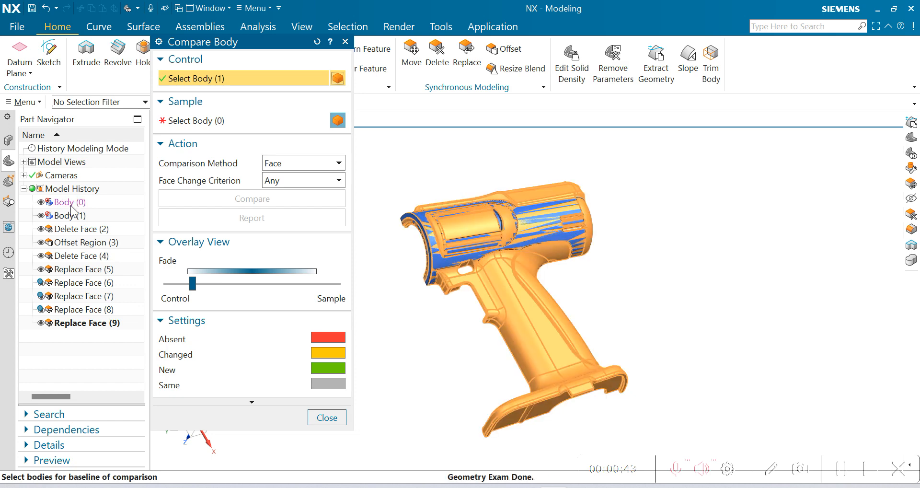
Choose Body (1) as the sample body and run the comparison with method Face and change criterion Any.
left_click(203, 120)
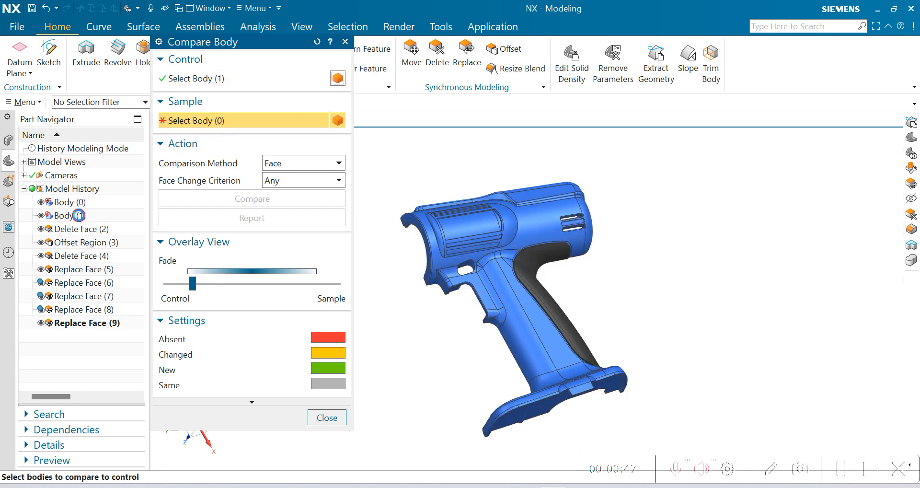
left_click(79, 216)
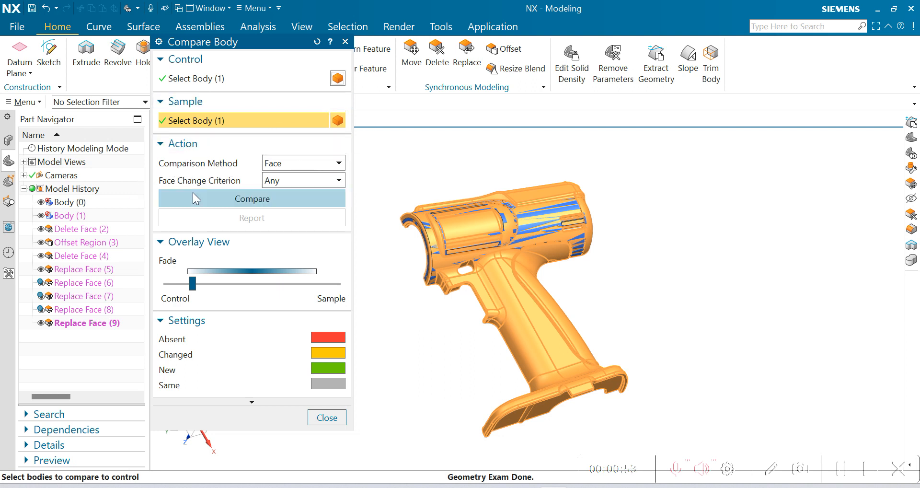
left_click(204, 198)
left_click(245, 205)
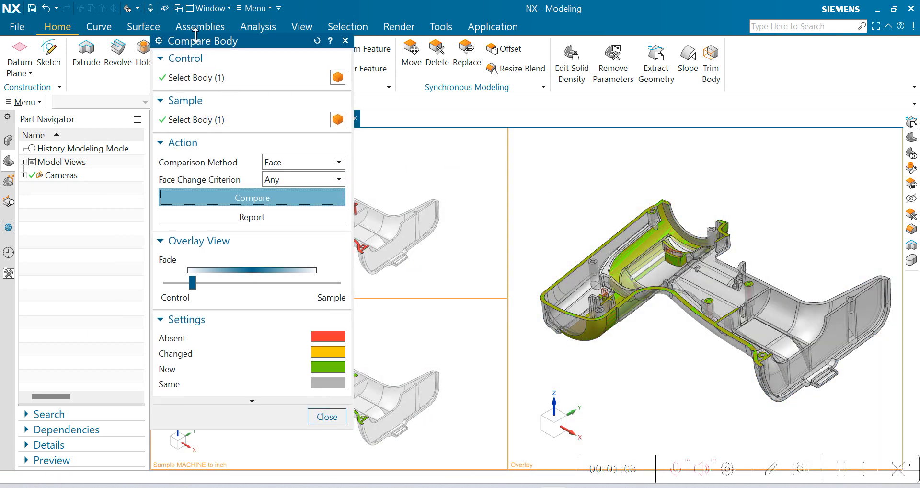
Examine the face differences on the housing's outside in the overlay, around the vent slots and the window recess.
left_click_drag(181, 42, 48, 60)
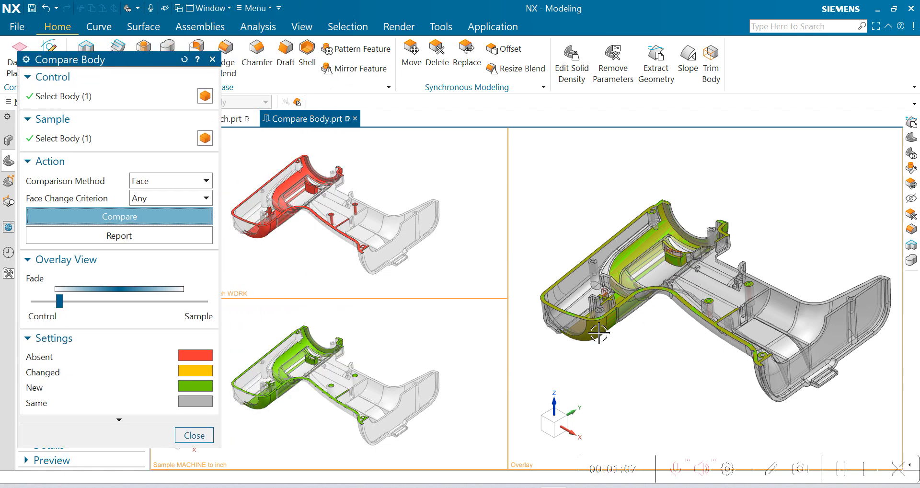
scroll(649, 301, "down", 2)
scroll(650, 301, "up", 3)
scroll(787, 293, "down", 1)
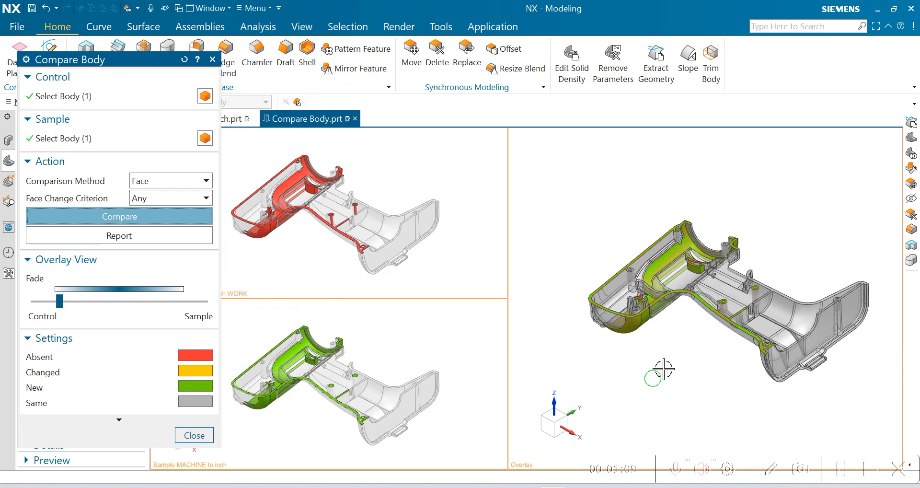
middle_click_drag(660, 372, 799, 288)
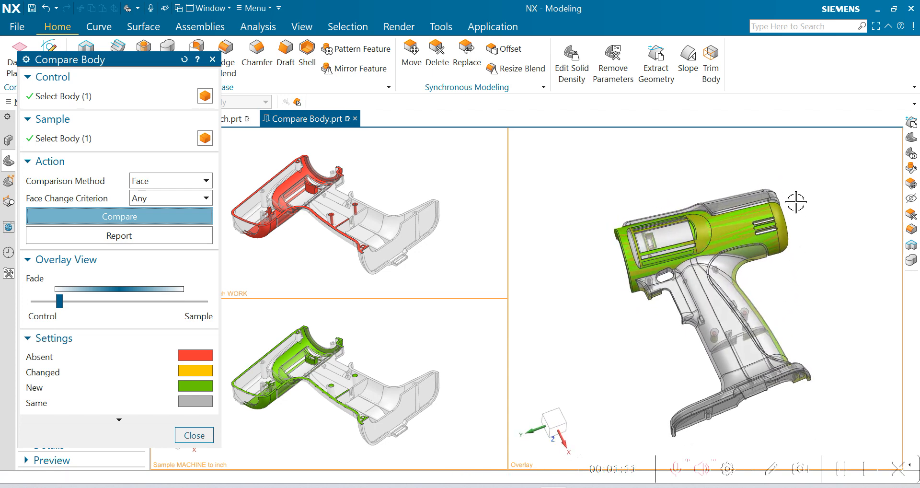
scroll(795, 200, "up", 5)
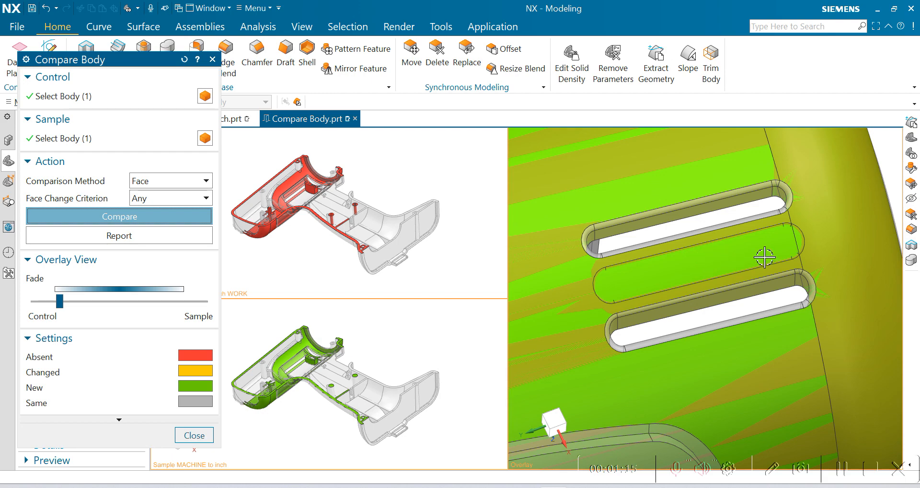
scroll(763, 256, "down", 3)
scroll(758, 255, "up", 2)
scroll(762, 257, "down", 4)
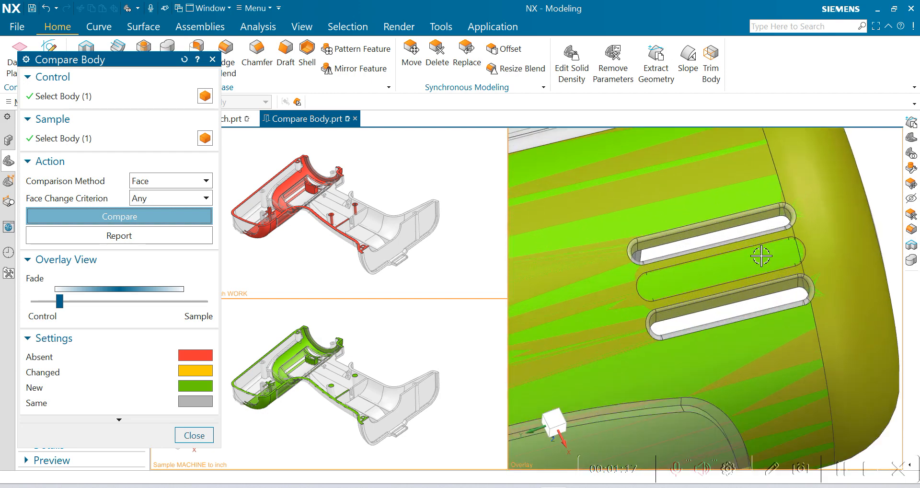
scroll(624, 281, "up", 3)
scroll(624, 281, "up", 4)
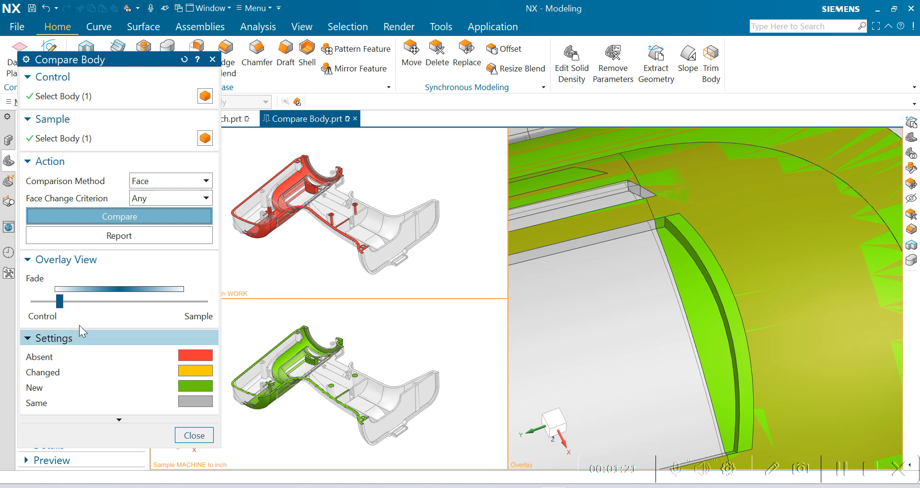
Shift the overlay fade slightly toward Sample and examine the slotted window recess on the outer housing.
left_click_drag(61, 309, 65, 312)
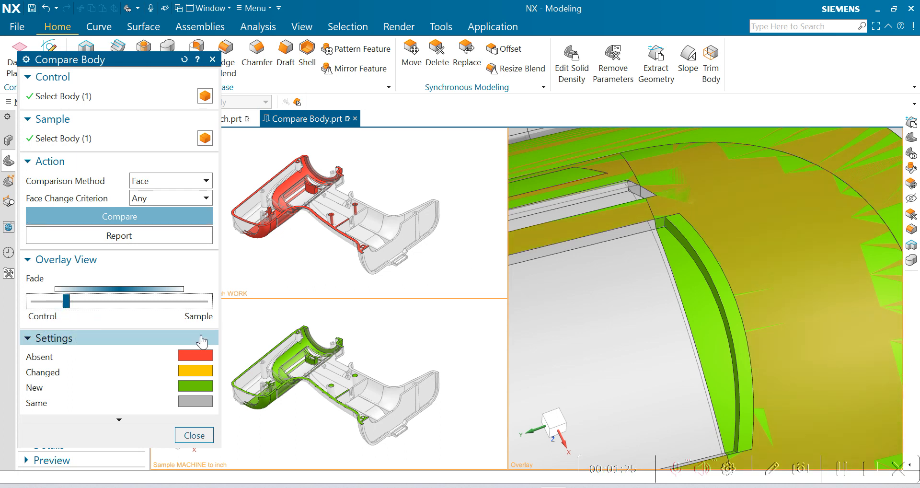
scroll(590, 304, "up", 6)
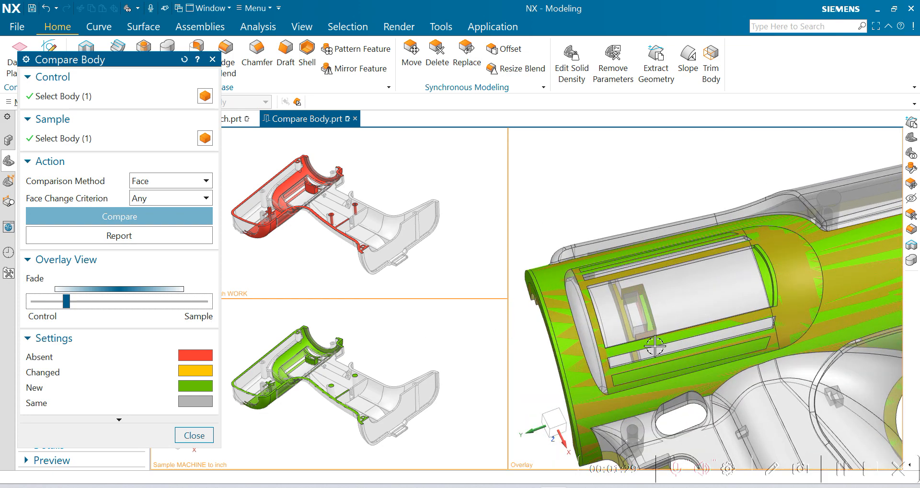
middle_click_drag(655, 345, 795, 319)
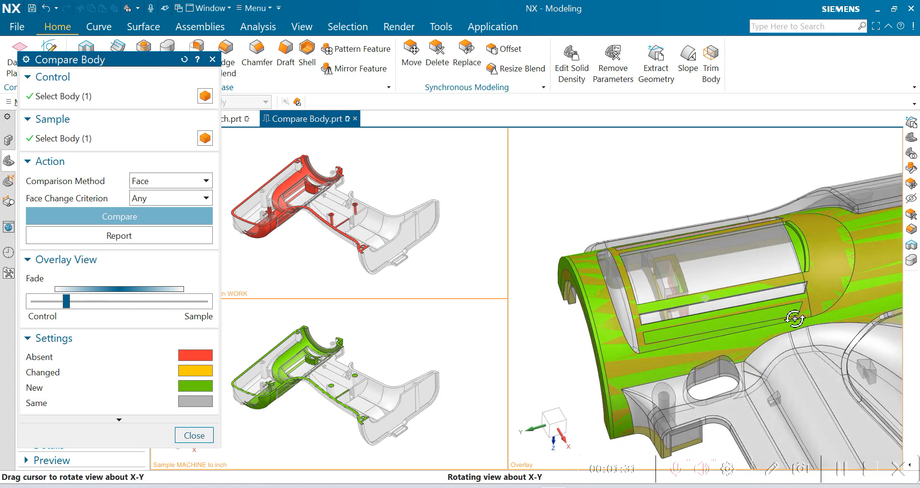
scroll(796, 297, "down", 5)
scroll(763, 324, "up", 4)
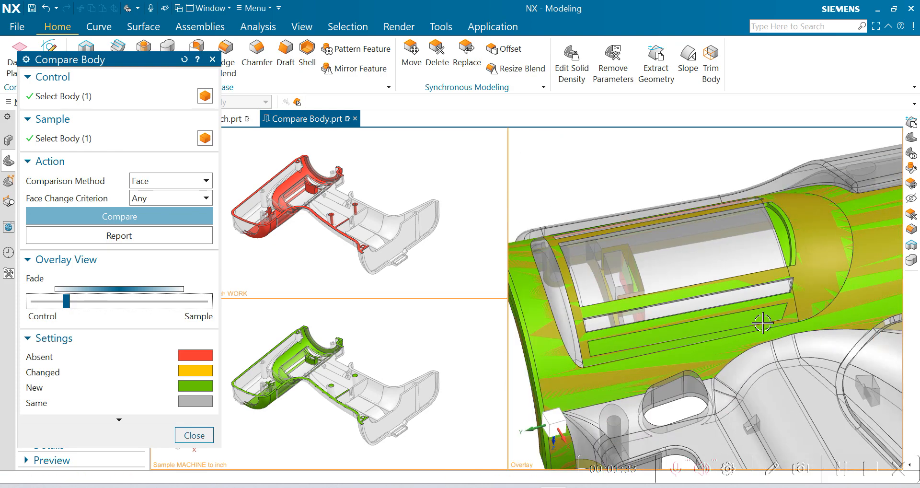
middle_click_drag(763, 323, 746, 226)
scroll(748, 211, "up", 5)
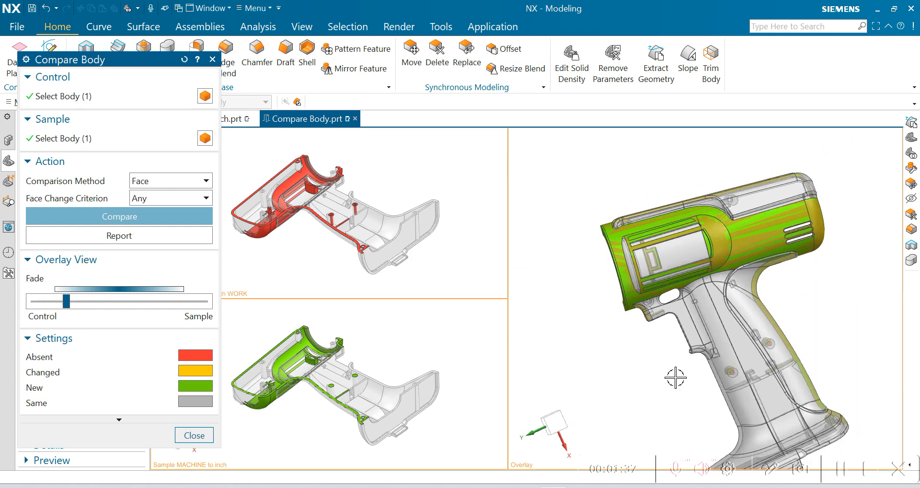
Examine the face differences inside the housing in the overlay: the handle bosses, the crossed ribs in the barrel and the open-end rim.
middle_click_drag(676, 378, 807, 357)
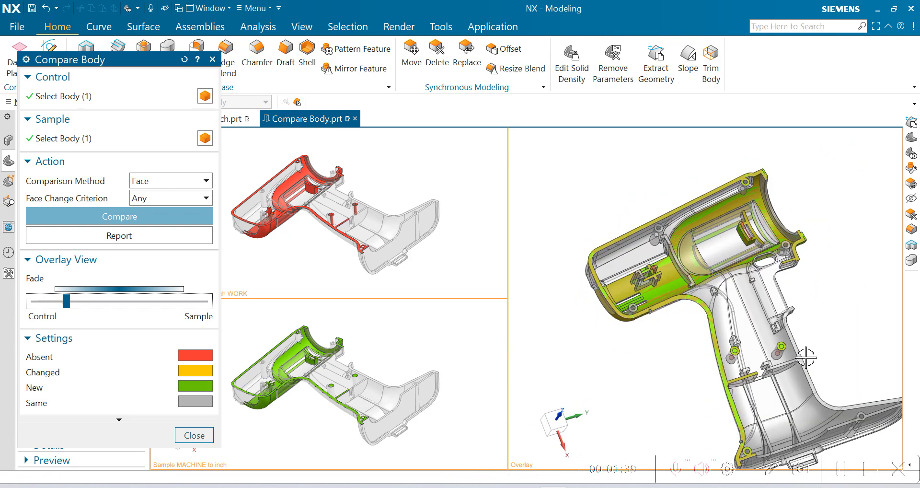
scroll(781, 346, "down", 8)
scroll(749, 314, "up", 4)
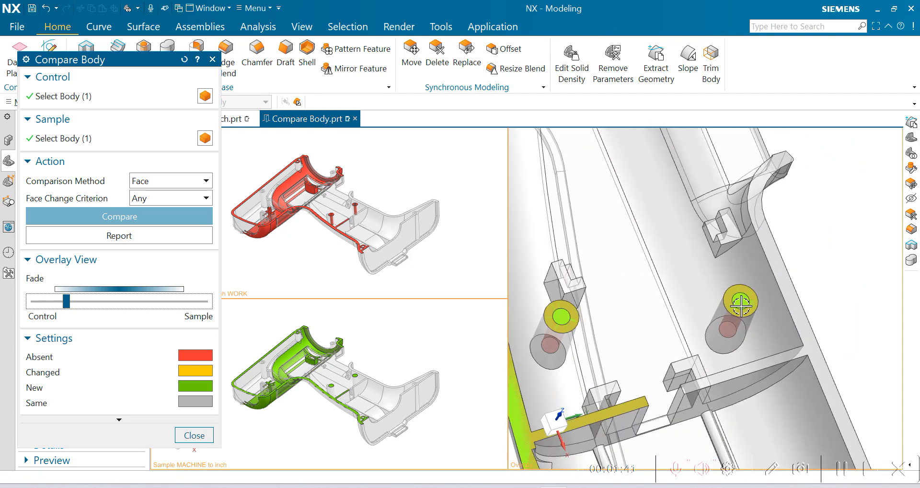
scroll(710, 301, "down", 4)
scroll(710, 300, "up", 4)
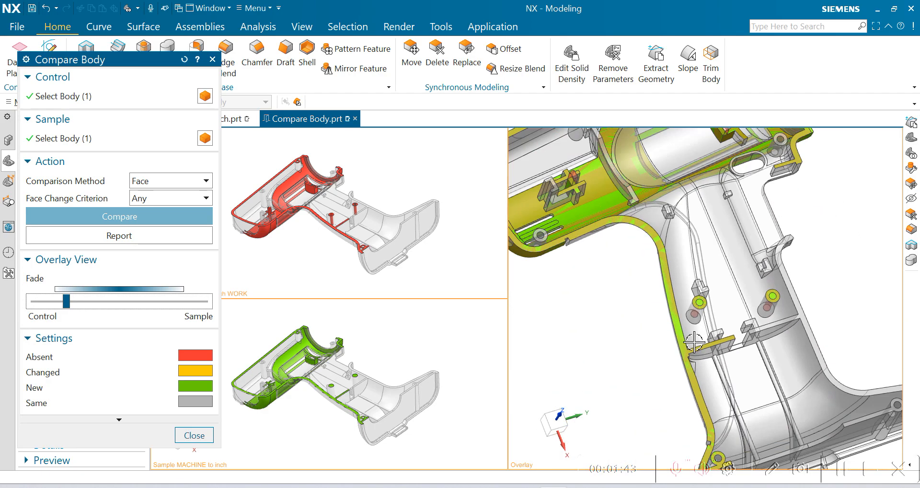
scroll(633, 272, "down", 4)
middle_click_drag(632, 271, 683, 232)
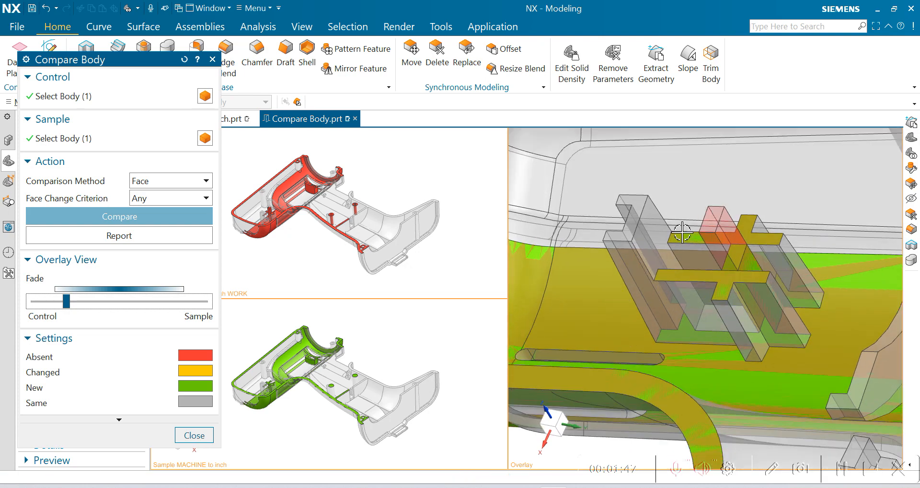
scroll(715, 271, "up", 4)
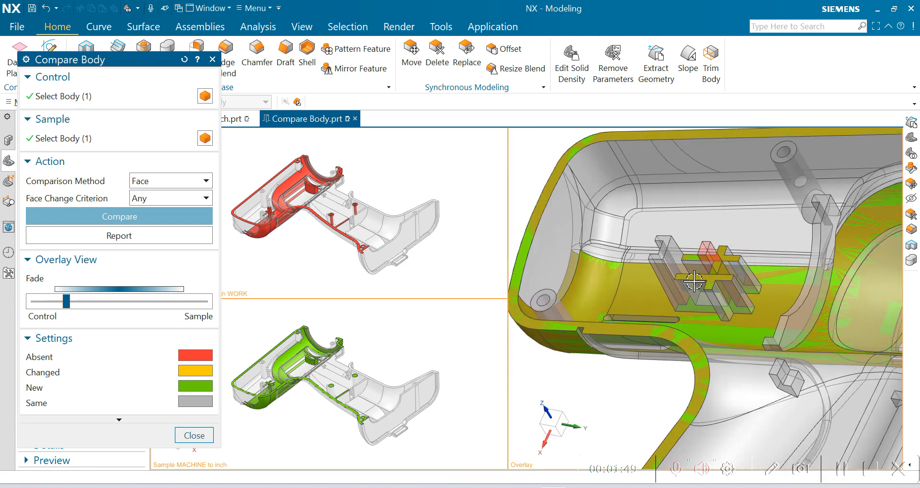
scroll(766, 318, "down", 4)
scroll(766, 318, "down", 2)
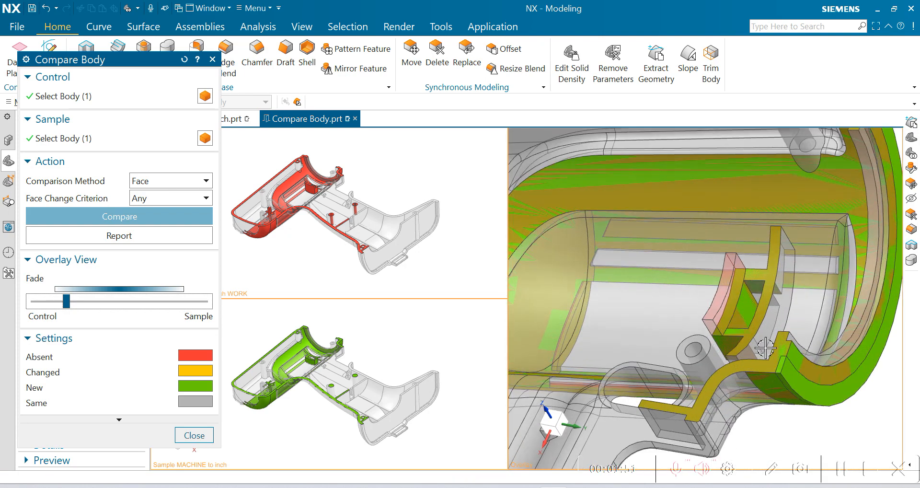
scroll(663, 281, "up", 4)
scroll(828, 335, "down", 3)
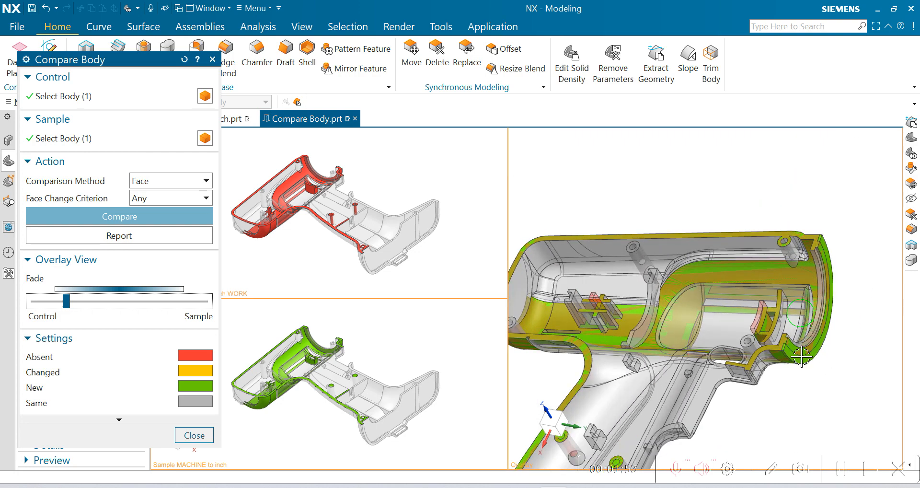
middle_click_drag(828, 335, 781, 369)
scroll(730, 285, "down", 6)
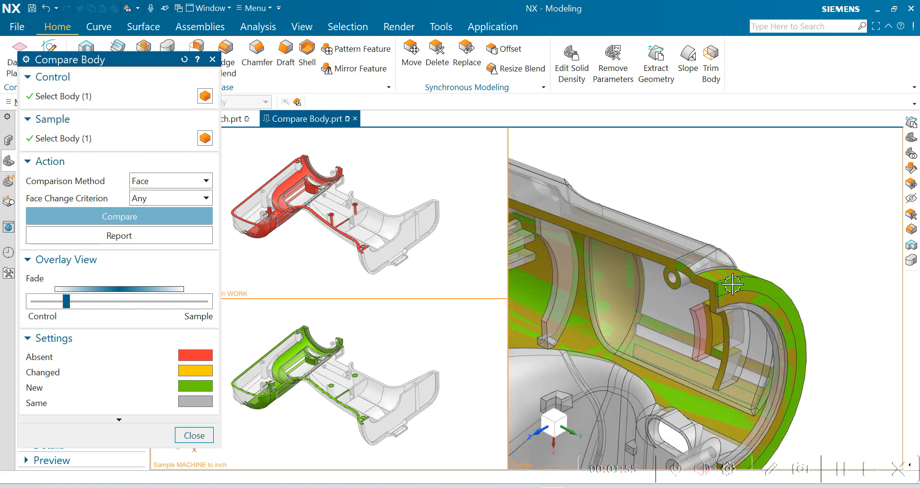
scroll(730, 285, "up", 6)
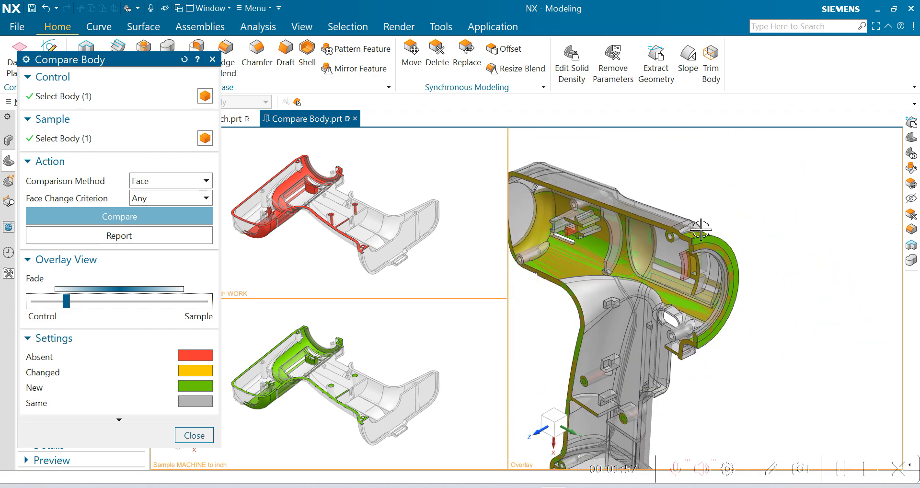
middle_click_drag(767, 323, 810, 316)
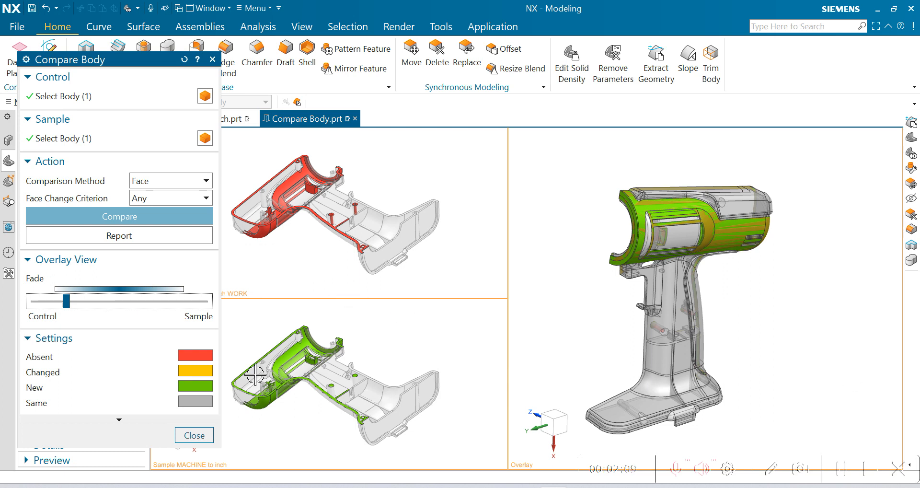
Switch the comparison method to Distance Map and run the comparison of the two bodies again.
left_click(153, 184)
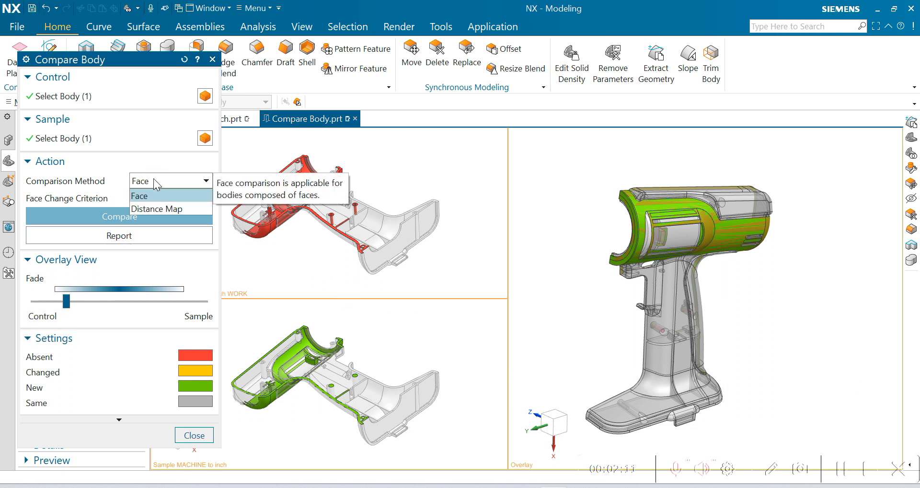
left_click(153, 209)
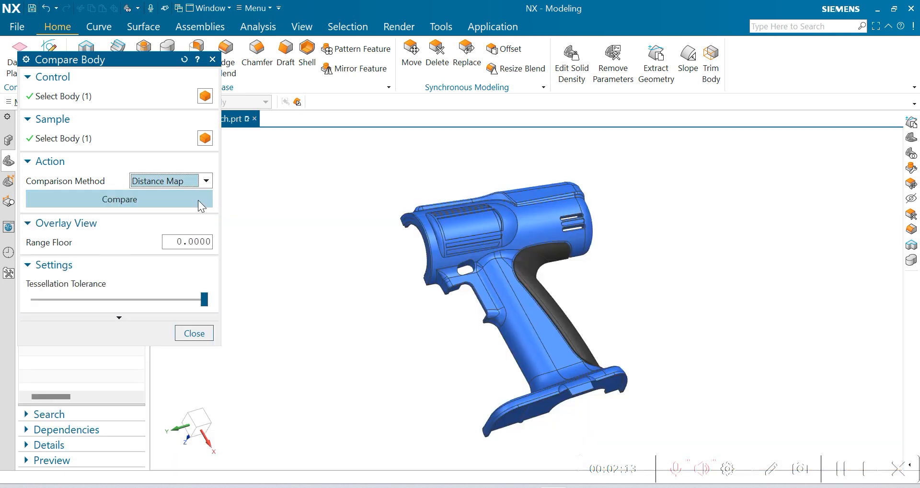
left_click(121, 199)
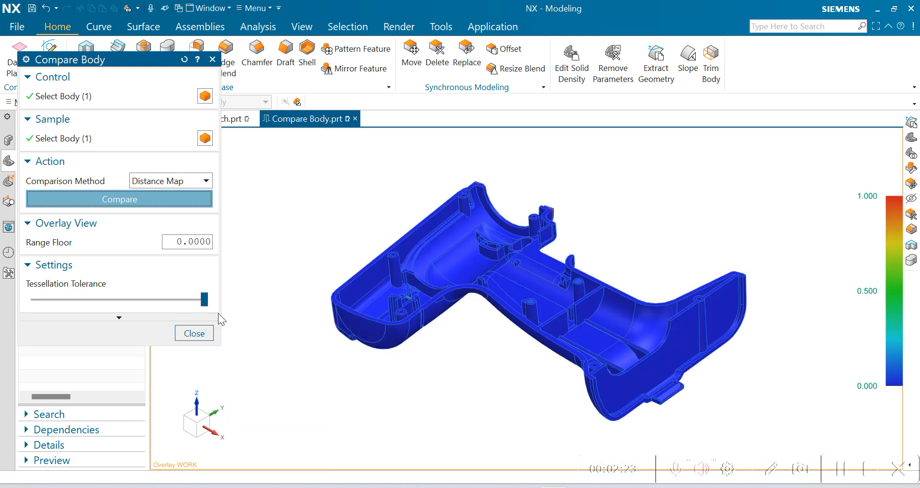
Try a different Tessellation Tolerance for the distance map and return the setting to the upper end of its range.
left_click_drag(202, 304, 164, 301)
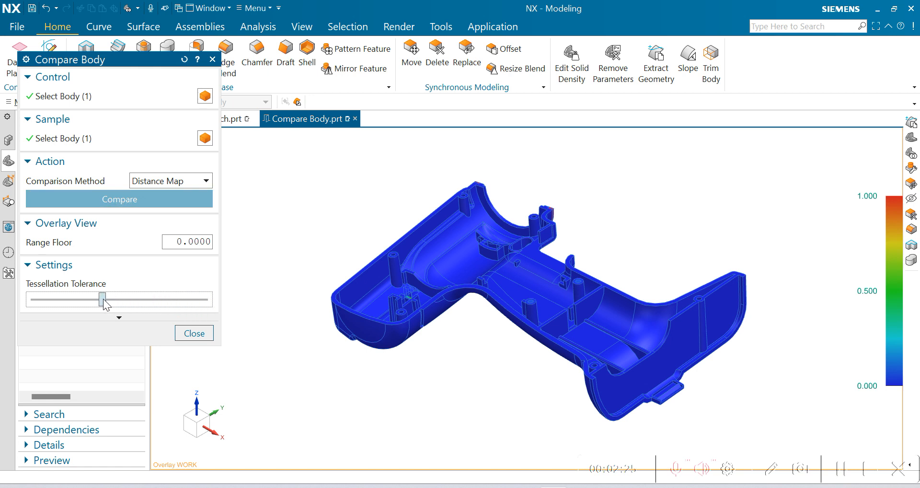
left_click_drag(105, 299, 143, 308)
left_click_drag(211, 316, 216, 317)
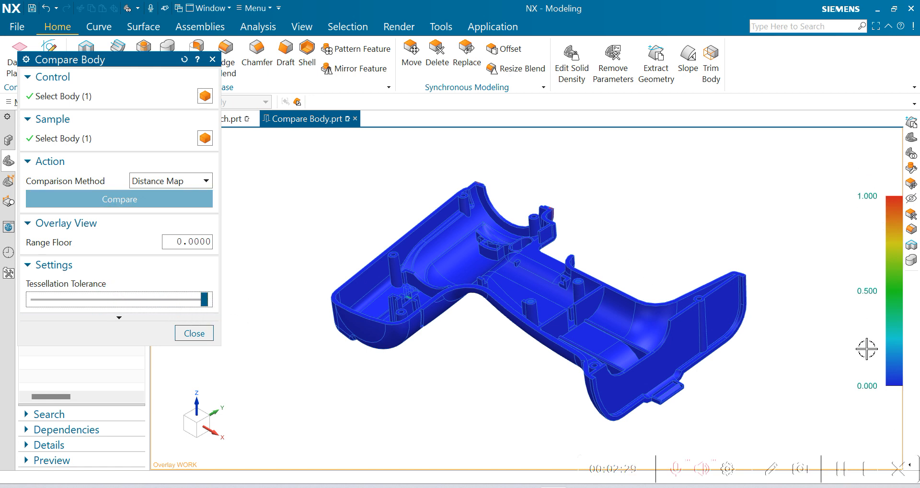
Examine the distance map on the housing's outside at the open-end rim, the window recess and the vent slots.
middle_click_drag(583, 298, 731, 339)
scroll(665, 348, "up", 2)
scroll(646, 347, "down", 5)
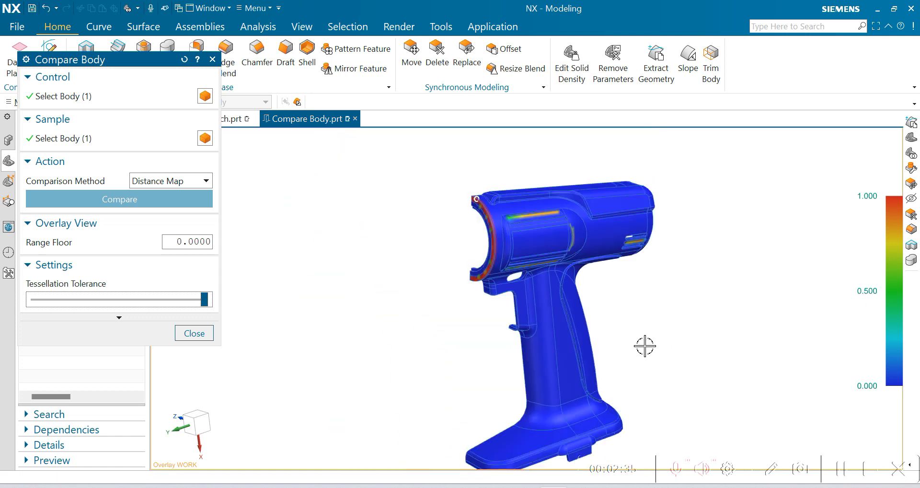
middle_click_drag(639, 335, 649, 335)
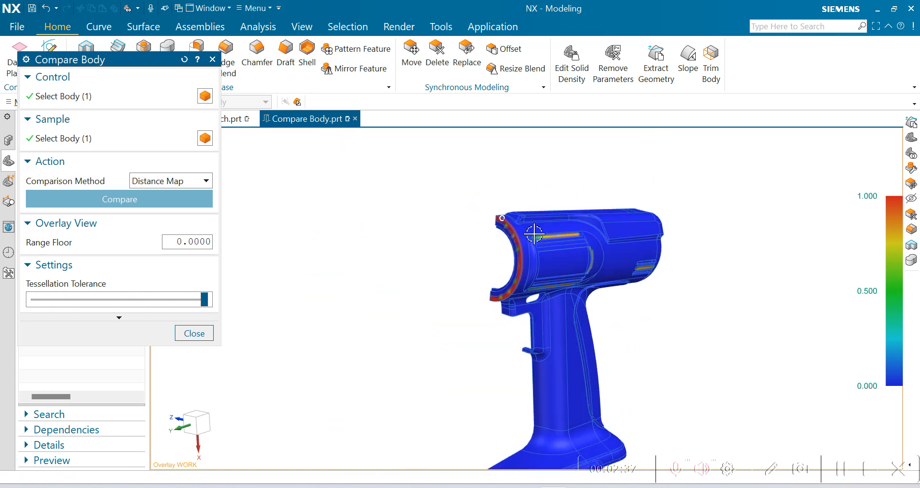
scroll(516, 220, "up", 4)
scroll(417, 228, "up", 3)
scroll(450, 228, "down", 3)
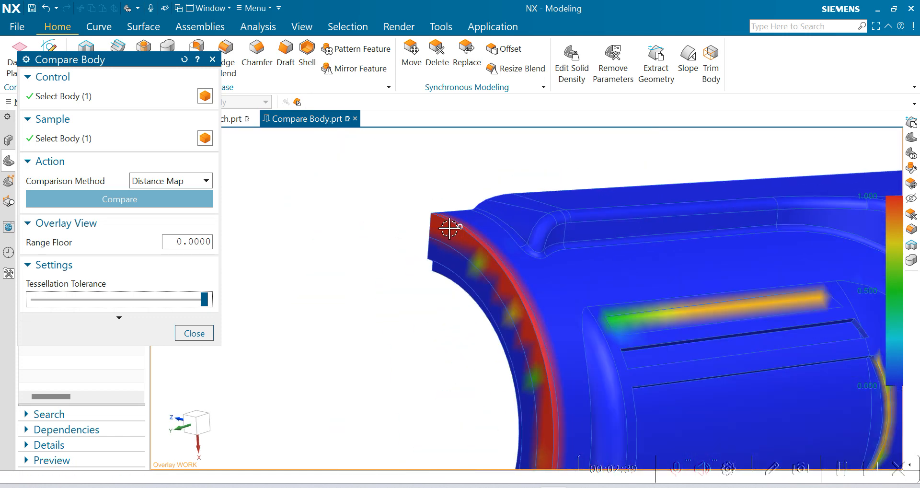
scroll(601, 263, "up", 2)
scroll(548, 216, "down", 1)
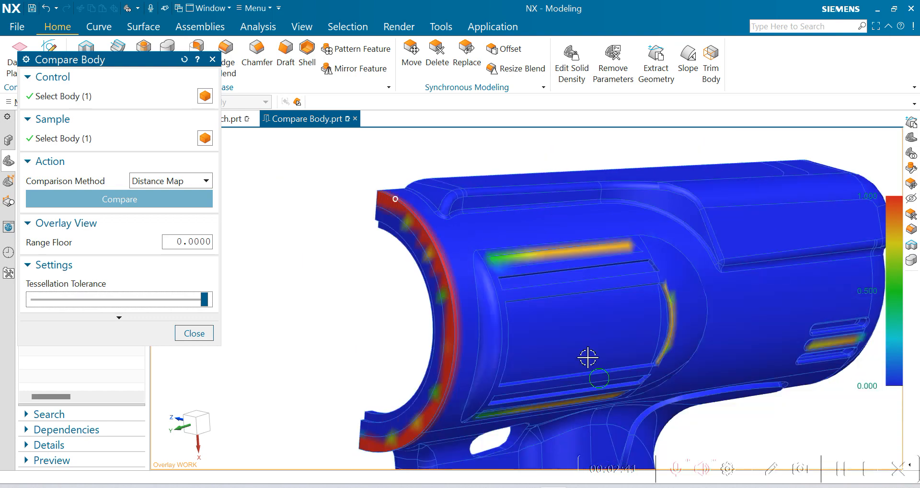
middle_click_drag(588, 357, 582, 336)
middle_click_drag(658, 306, 615, 241)
scroll(728, 286, "up", 6)
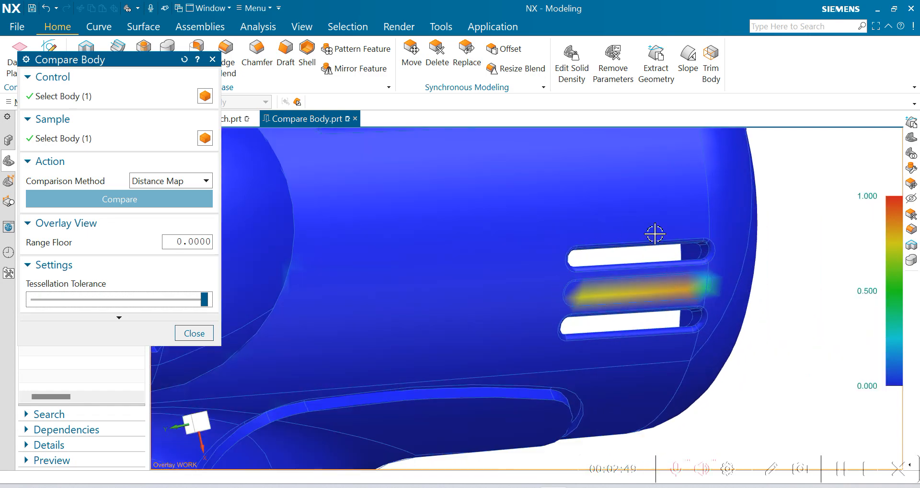
scroll(673, 281, "down", 8)
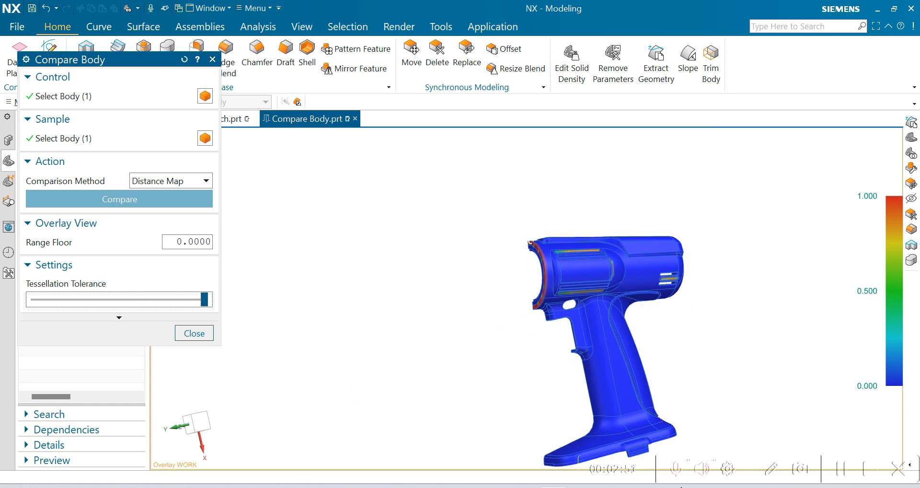
Examine the distance map inside the barrel around the vent slots and crossed ribs, and over the housing's outer handle.
middle_click_drag(573, 316, 674, 315)
scroll(620, 238, "up", 3)
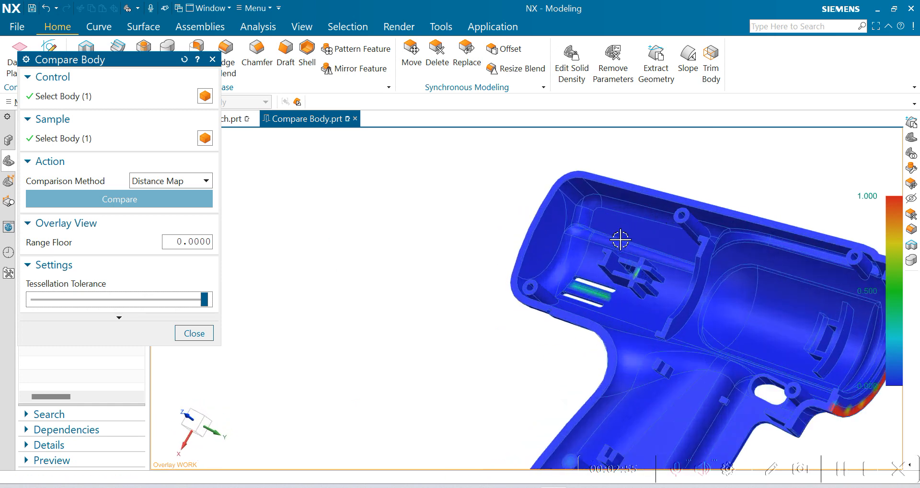
scroll(620, 239, "up", 5)
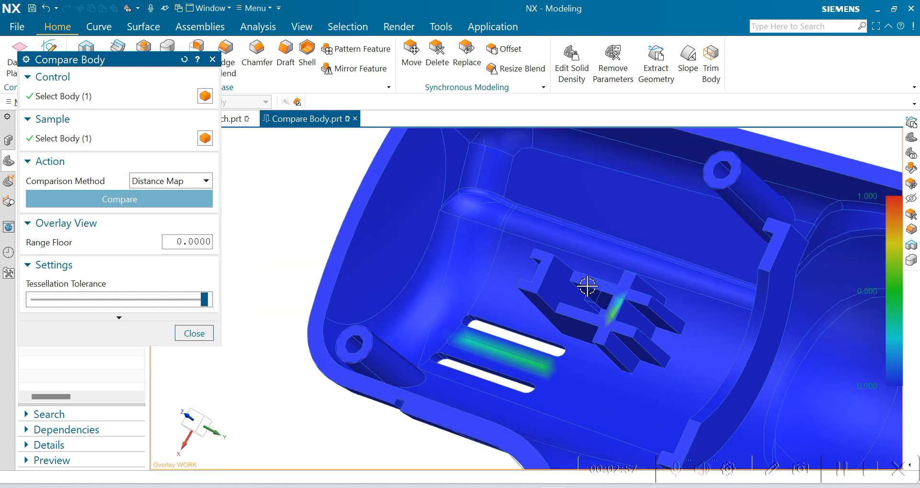
scroll(588, 286, "down", 5)
middle_click_drag(698, 300, 669, 284)
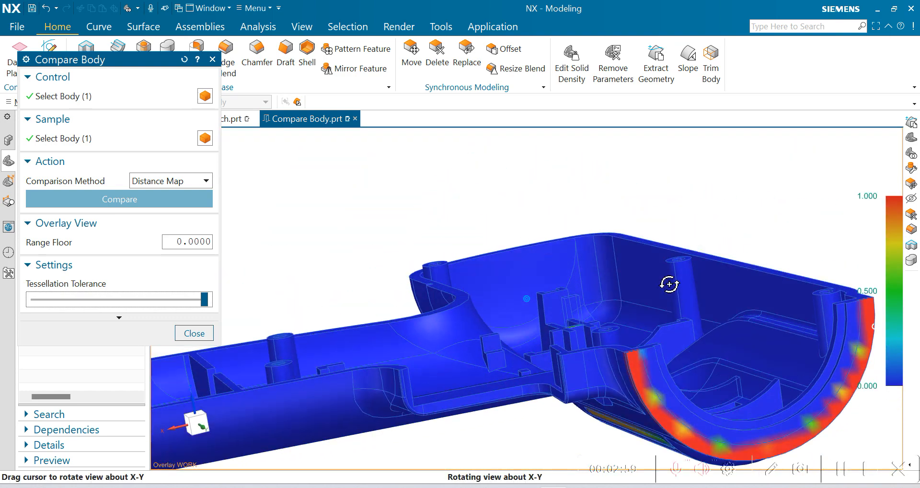
scroll(670, 284, "up", 6)
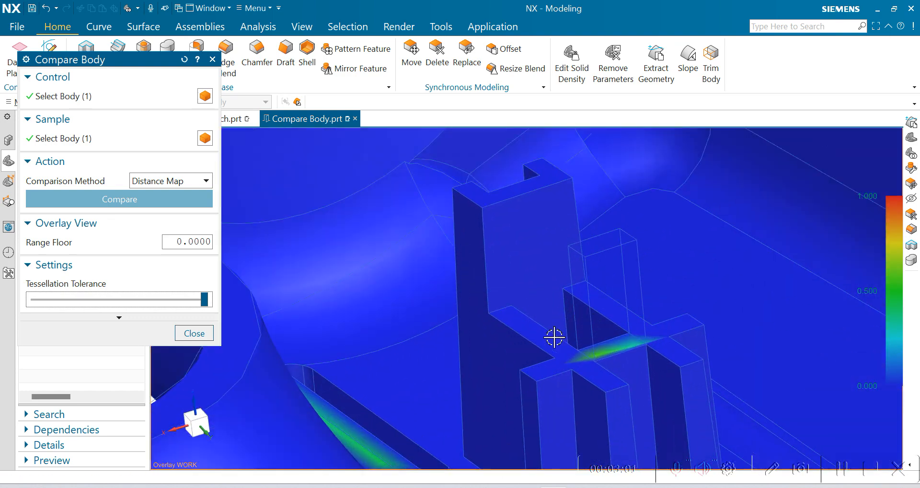
scroll(672, 242, "down", 6)
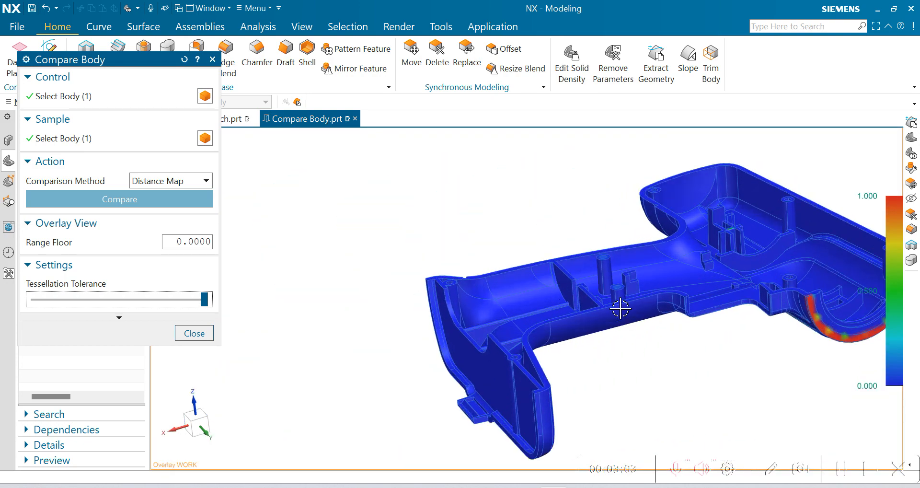
middle_click_drag(620, 309, 508, 366)
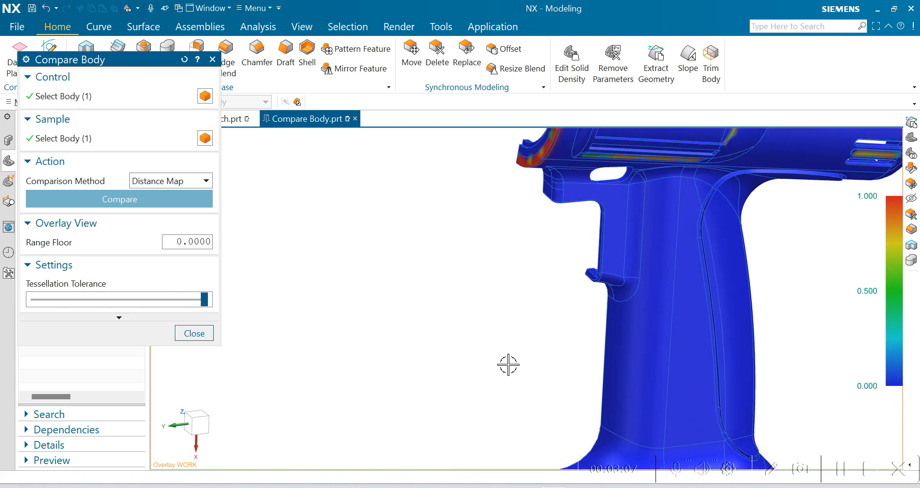
scroll(508, 365, "down", 5)
scroll(590, 330, "up", 1)
scroll(433, 278, "up", 1)
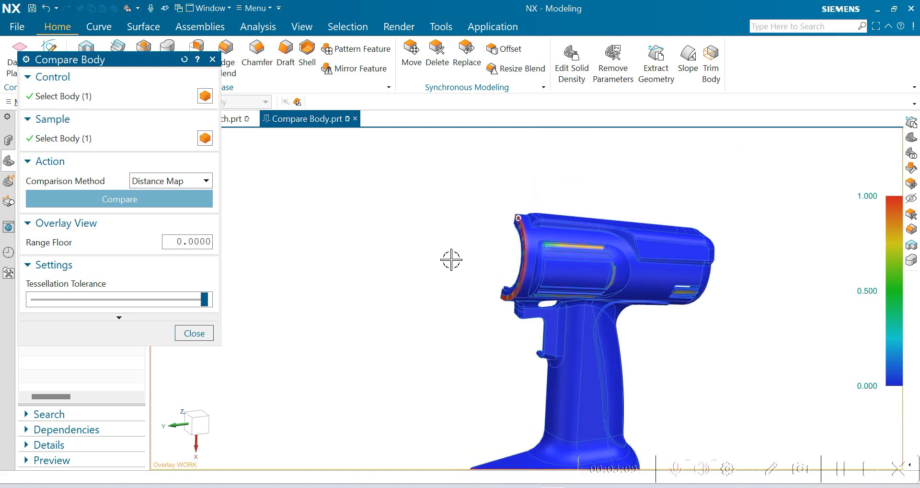
scroll(493, 208, "down", 3)
scroll(552, 185, "up", 1)
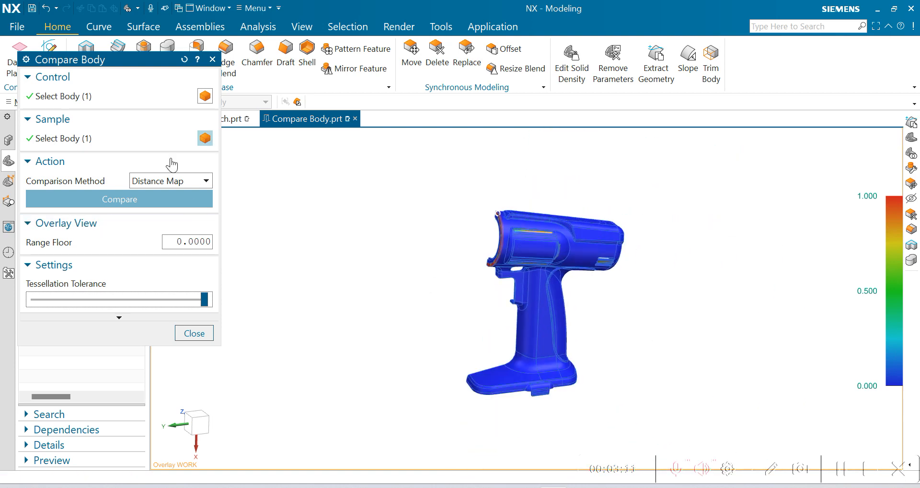
Switch the comparison method to Face with Deviation as the face change criterion and run the comparison.
left_click(170, 182)
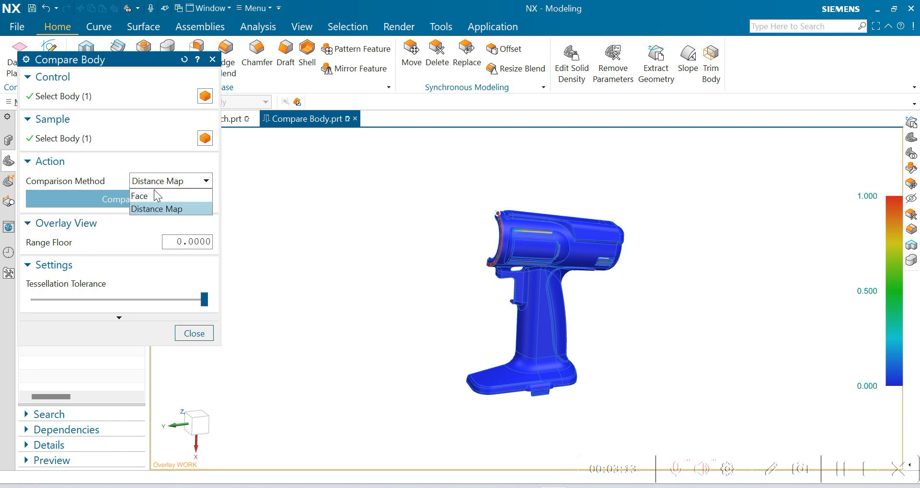
left_click(155, 196)
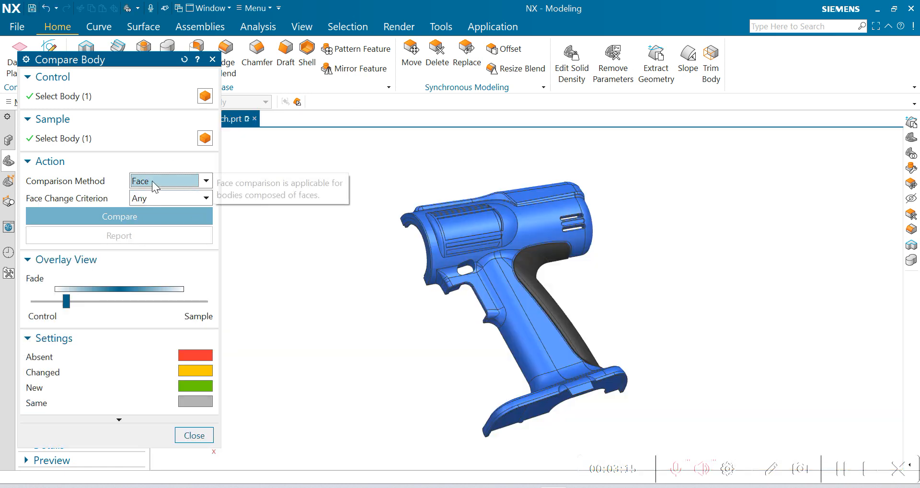
left_click(156, 200)
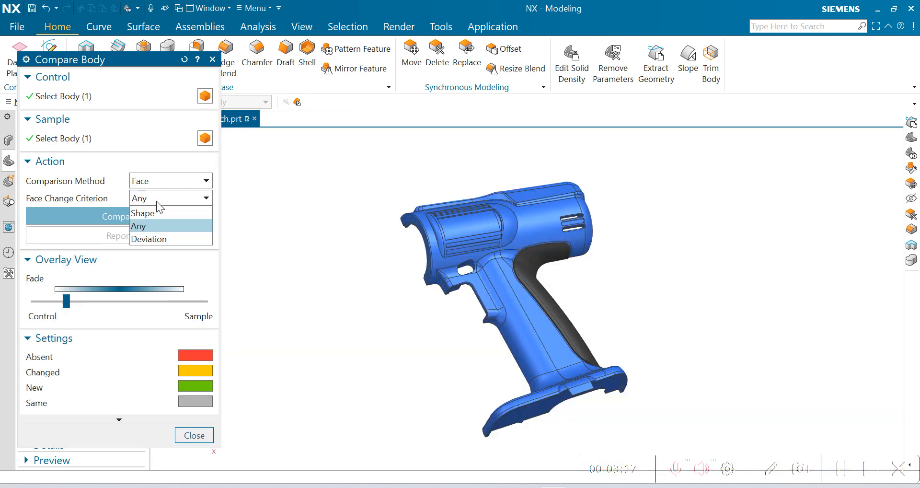
left_click(160, 240)
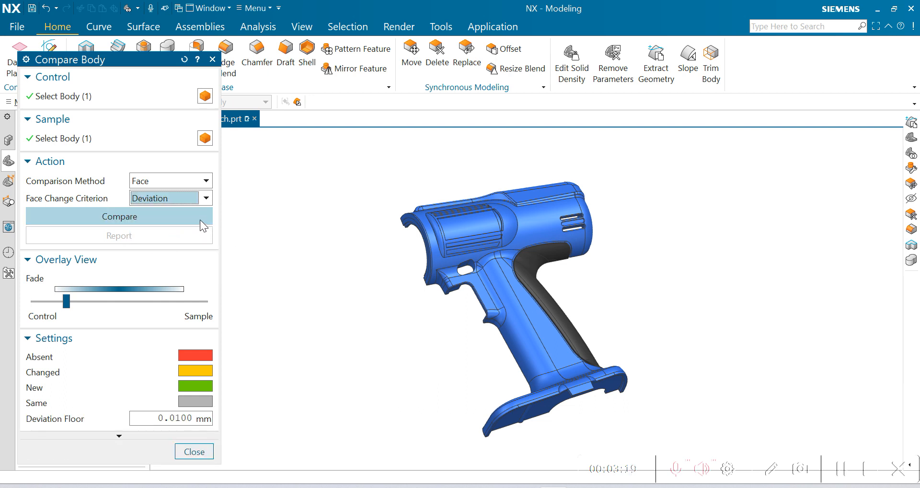
left_click(124, 218)
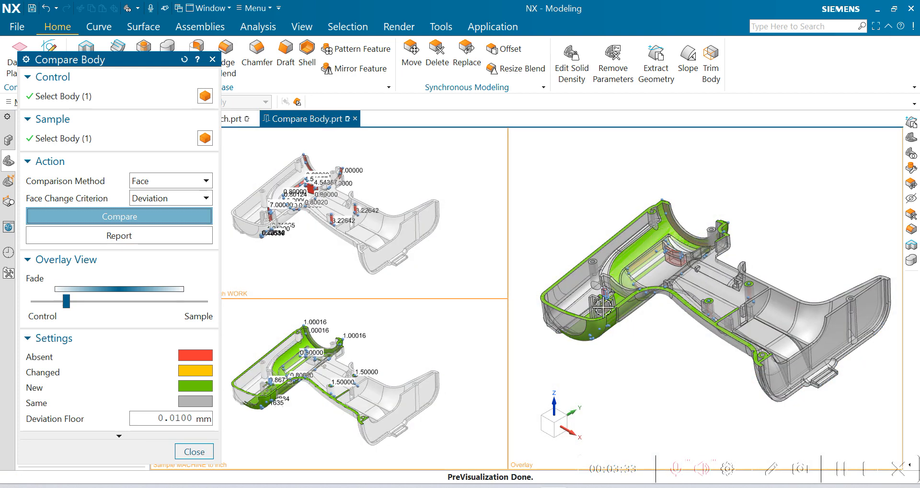
Examine the deviation-based face differences on the housing's outside in the overlay, around the window recess and the vent slots.
scroll(548, 343, "up", 3)
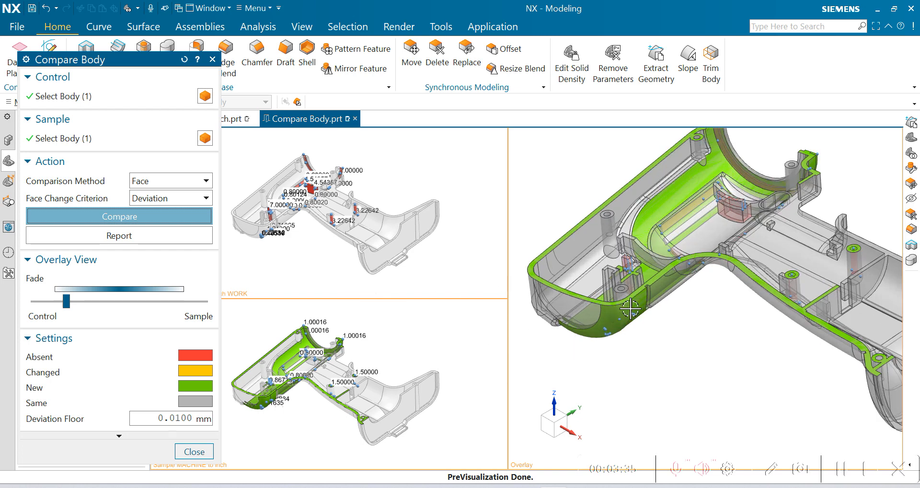
scroll(596, 321, "down", 4)
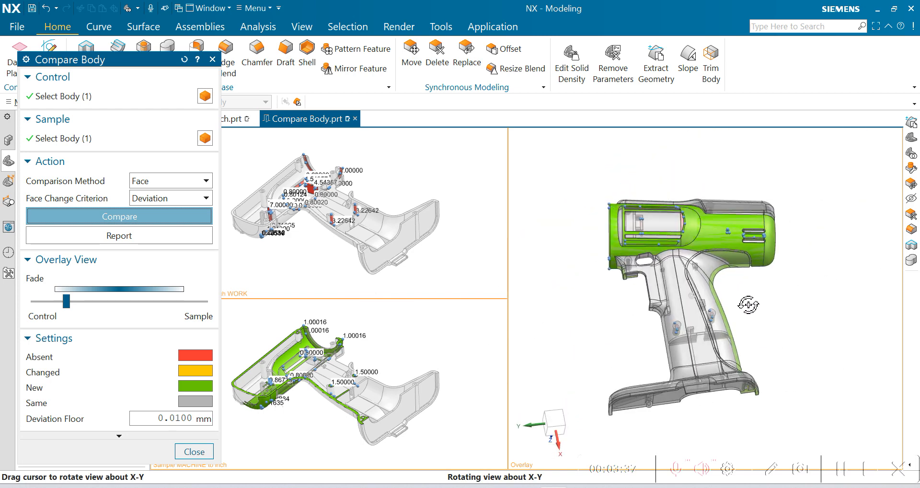
scroll(699, 164, "up", 8)
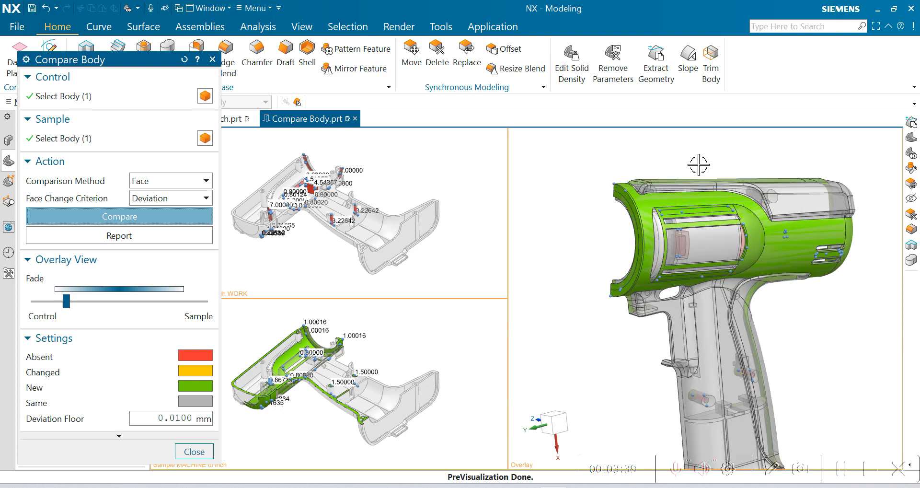
scroll(636, 279, "down", 3)
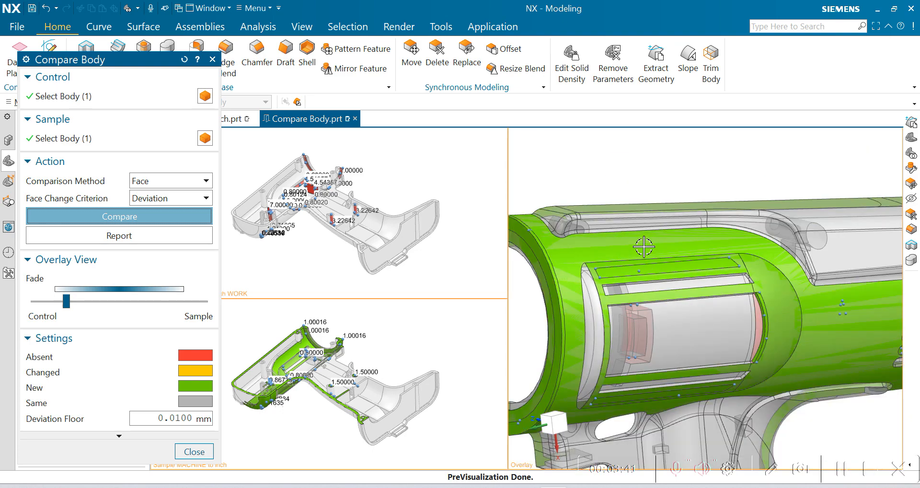
scroll(750, 267, "up", 4)
scroll(707, 233, "down", 1)
scroll(707, 233, "down", 5)
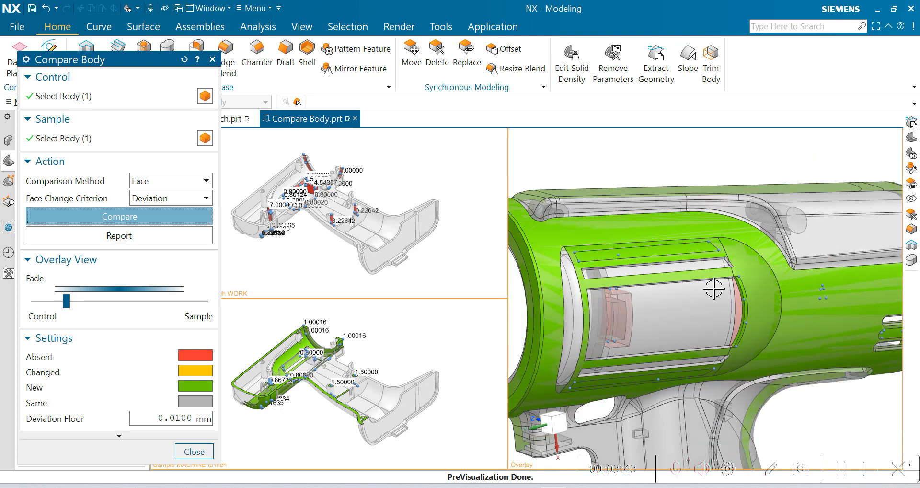
middle_click_drag(666, 366, 675, 311)
scroll(676, 311, "up", 5)
scroll(662, 314, "down", 6)
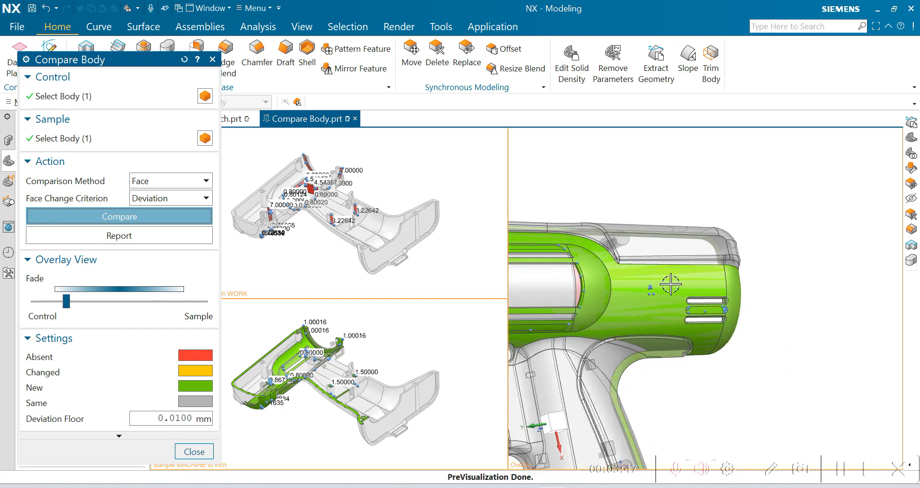
scroll(707, 330, "up", 4)
scroll(721, 327, "up", 3)
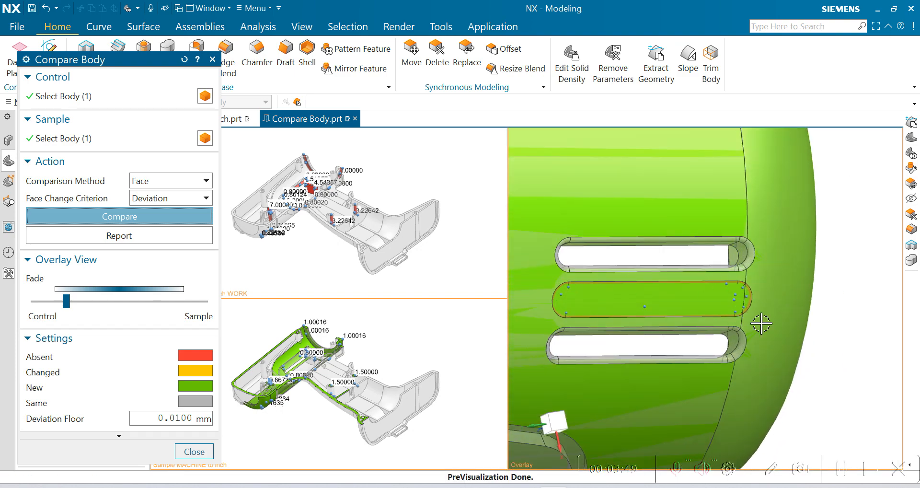
scroll(762, 324, "down", 6)
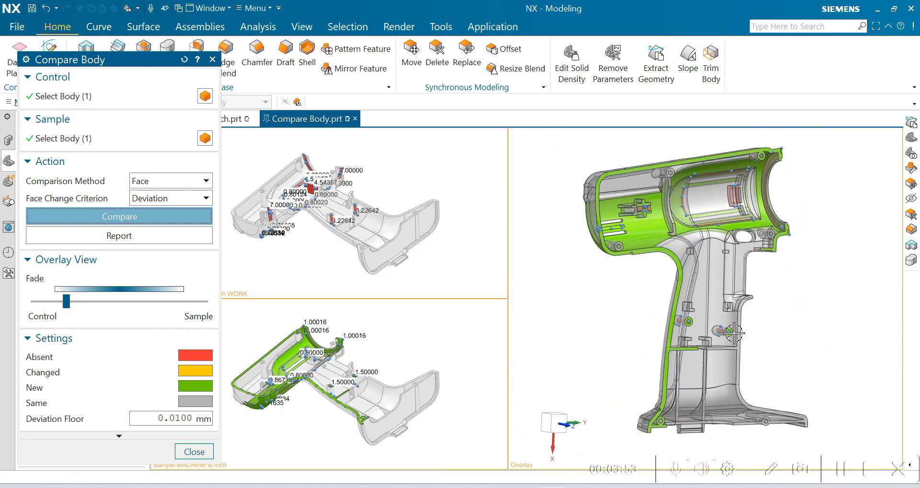
Examine the deviation-based face differences inside the housing in the overlay: the handle's bosses, cross rib and edge, and the window recess.
scroll(733, 332, "up", 6)
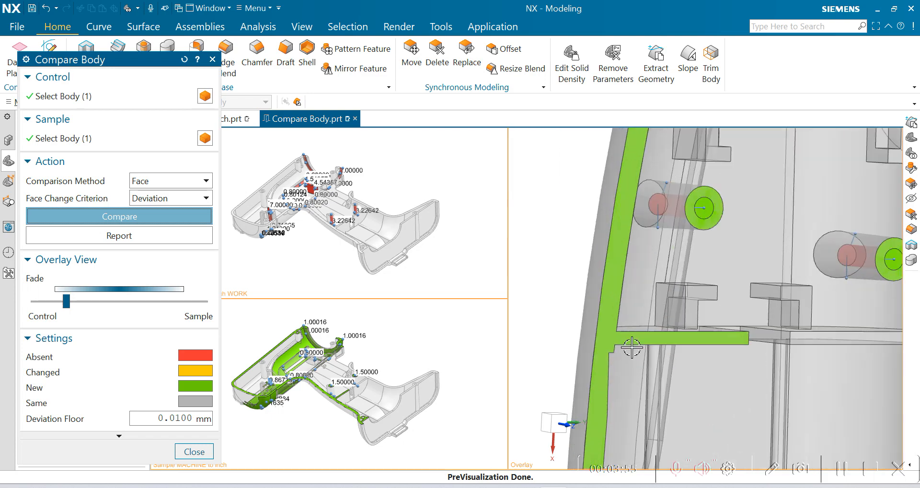
scroll(631, 347, "down", 6)
scroll(630, 374, "up", 5)
scroll(629, 399, "down", 5)
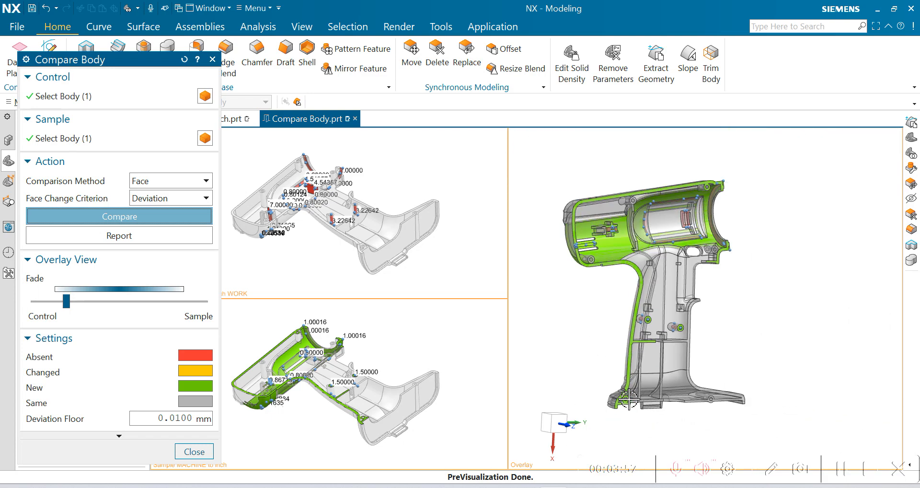
scroll(676, 295, "up", 4)
middle_click_drag(744, 346, 706, 323)
scroll(690, 325, "up", 7)
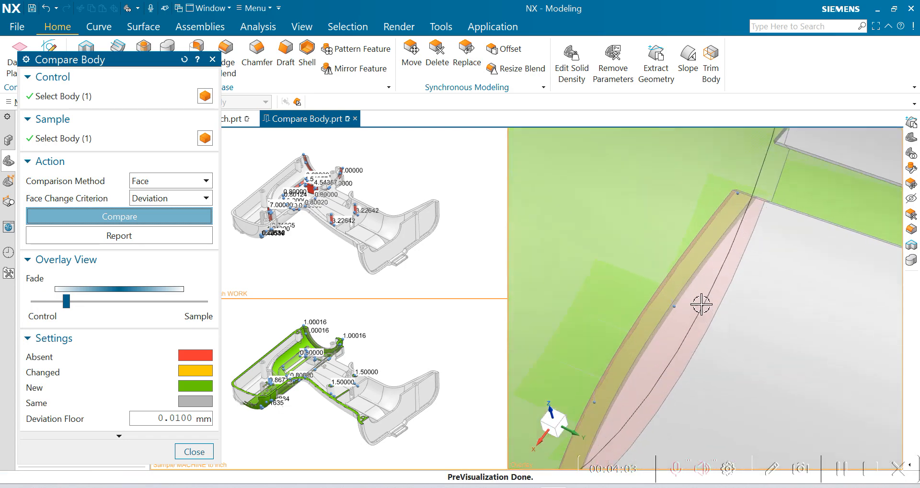
scroll(742, 339, "down", 5)
scroll(743, 339, "down", 5)
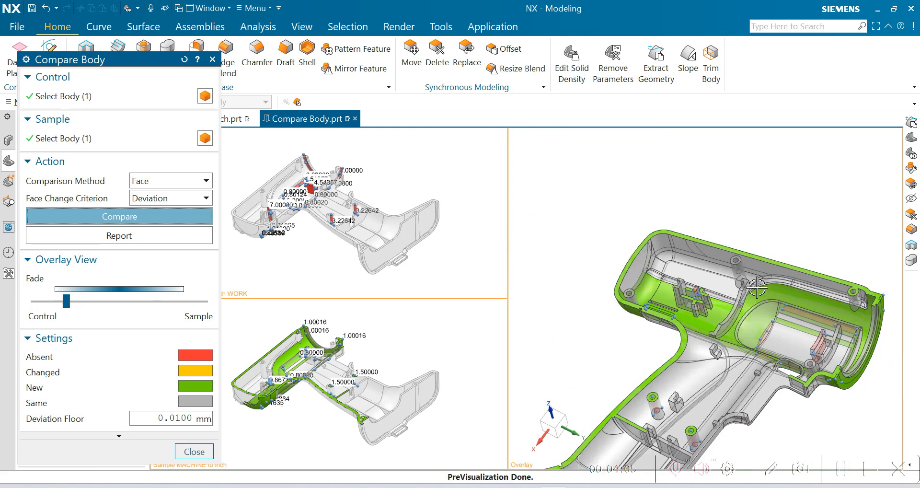
scroll(672, 334, "down", 5)
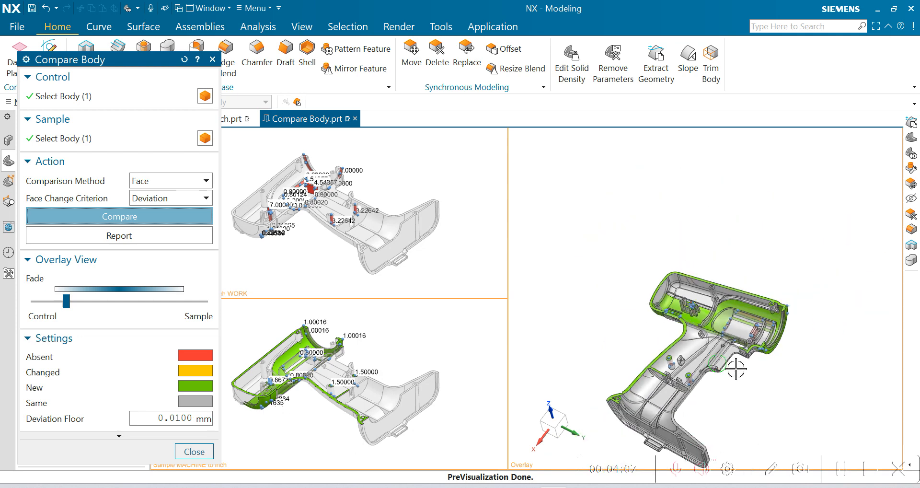
middle_click_drag(733, 365, 757, 228)
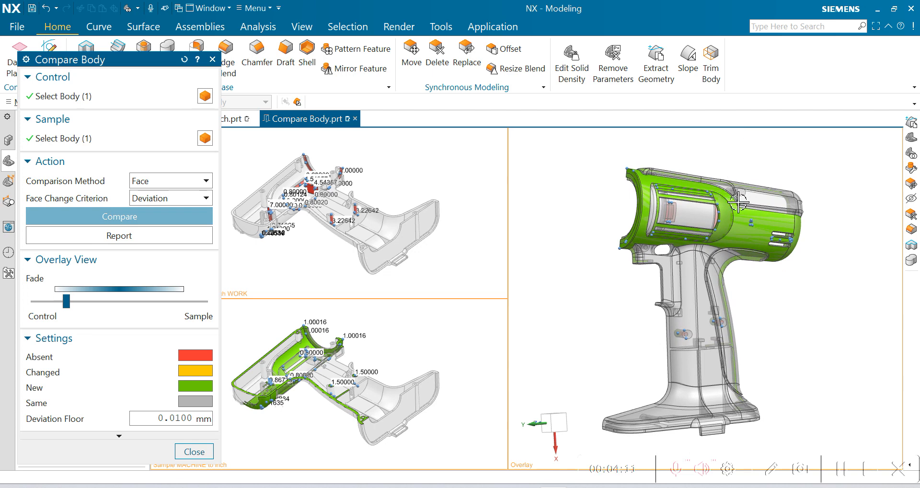
Examine the deviation-based face differences in the control and sample views around the barrel's ribs, the handle's bosses and the window recess.
scroll(279, 378, "up", 5)
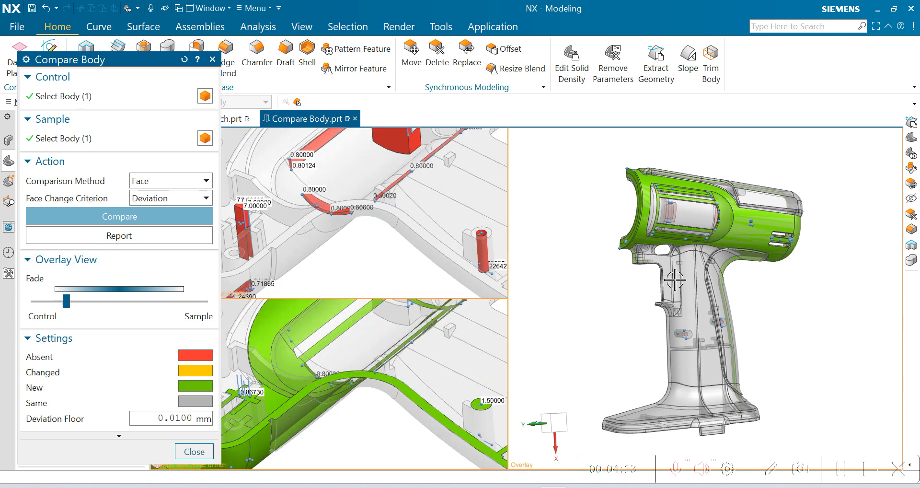
scroll(462, 378, "down", 5)
scroll(399, 384, "up", 4)
scroll(399, 384, "up", 6)
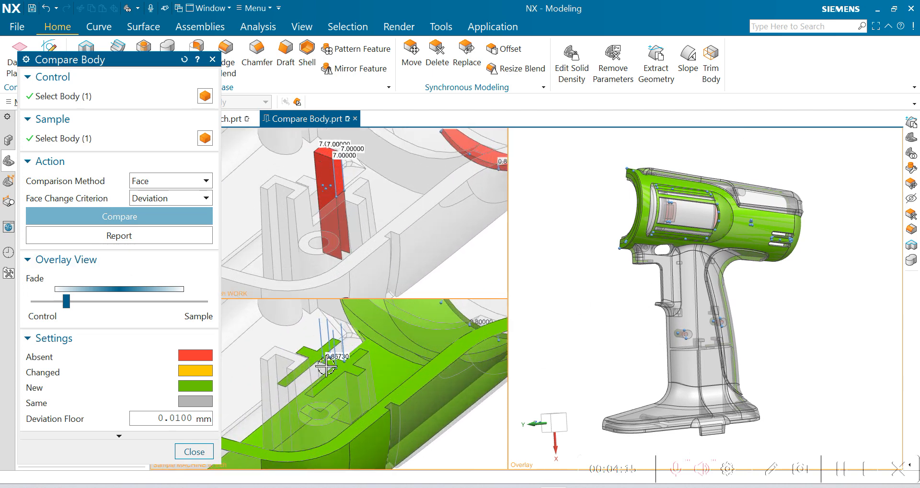
scroll(340, 369, "down", 5)
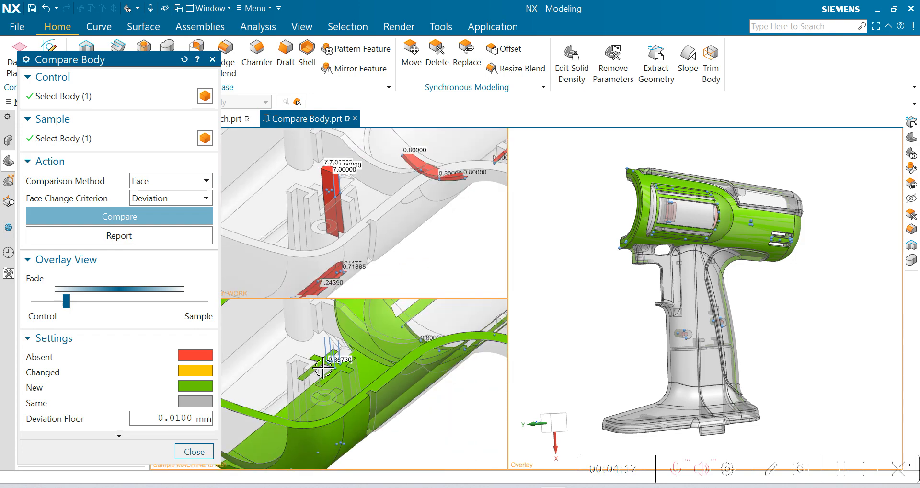
scroll(386, 385, "up", 2)
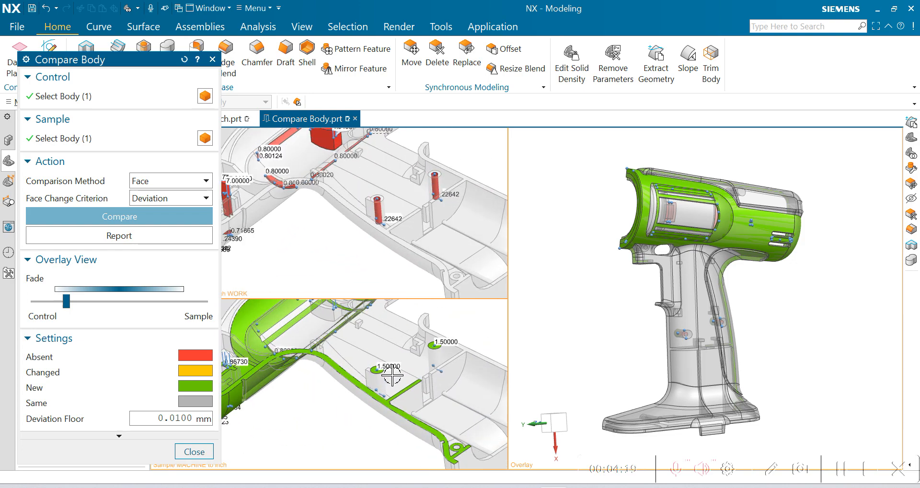
scroll(392, 375, "down", 5)
scroll(354, 200, "up", 5)
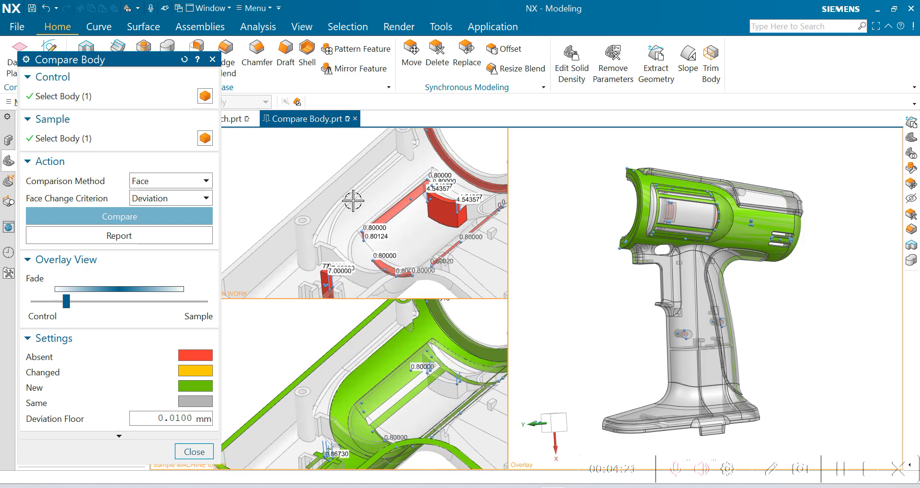
scroll(358, 204, "down", 5)
middle_click_drag(361, 207, 359, 375)
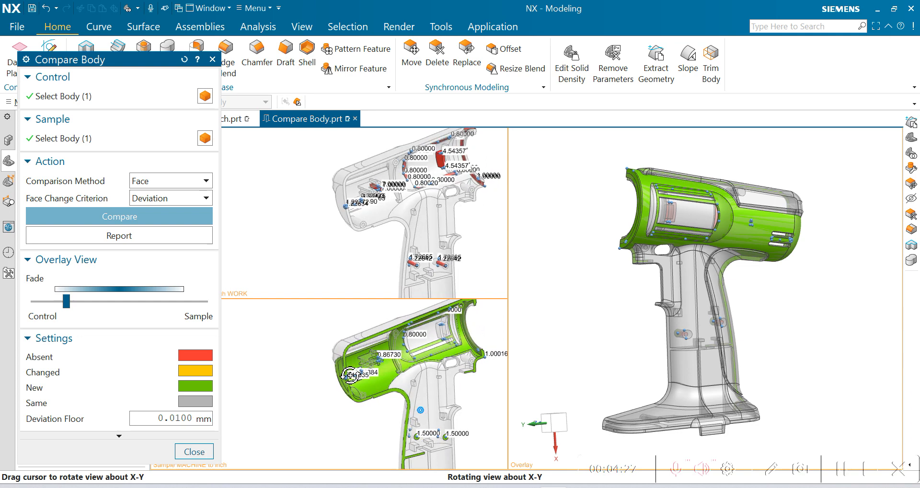
Generate the Compare Body report for the deviation-based face comparison and review its object details, feature comparison and expression comparison.
left_click(128, 236)
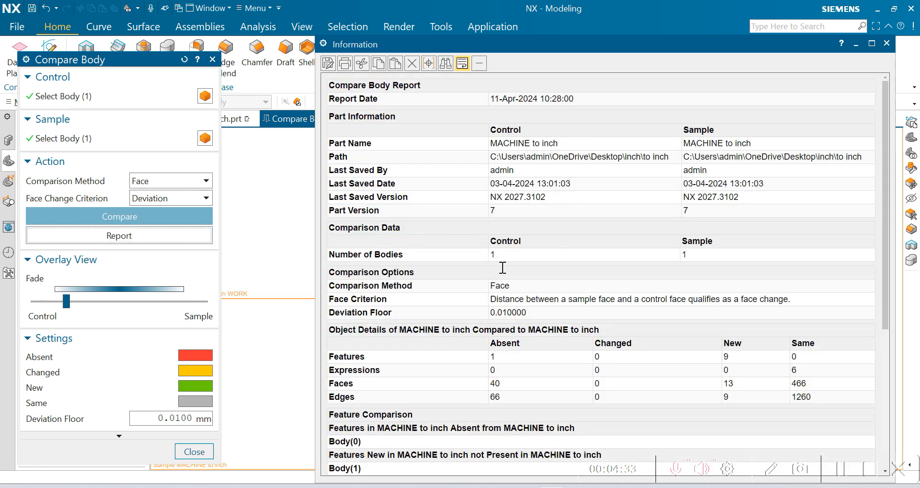
scroll(503, 267, "down", 5)
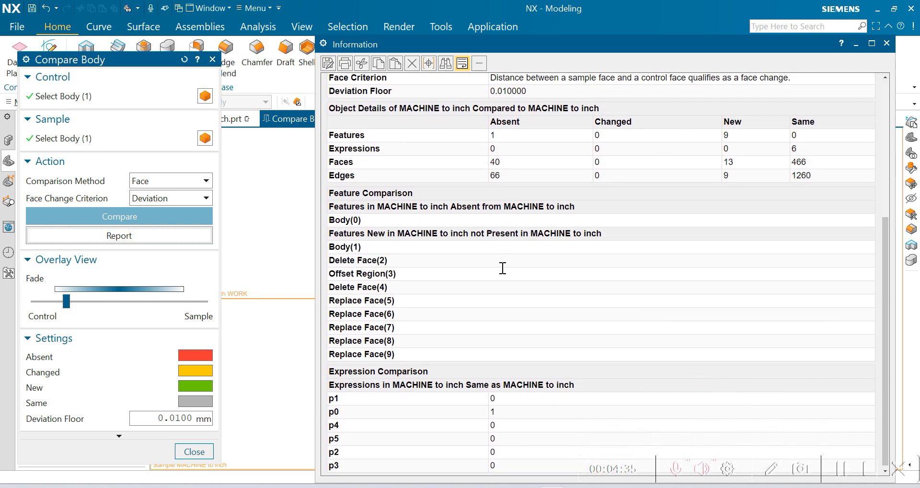
scroll(503, 268, "up", 5)
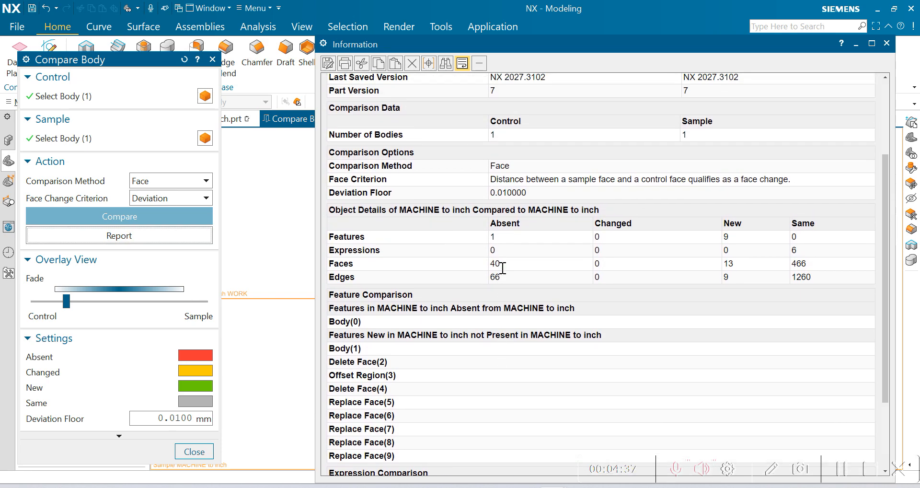
scroll(503, 268, "up", 1)
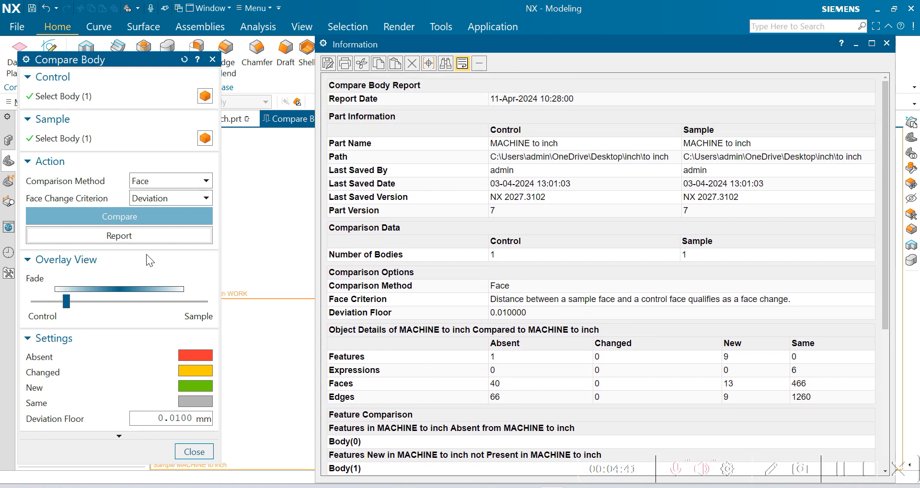
left_click_drag(94, 64, 133, 52)
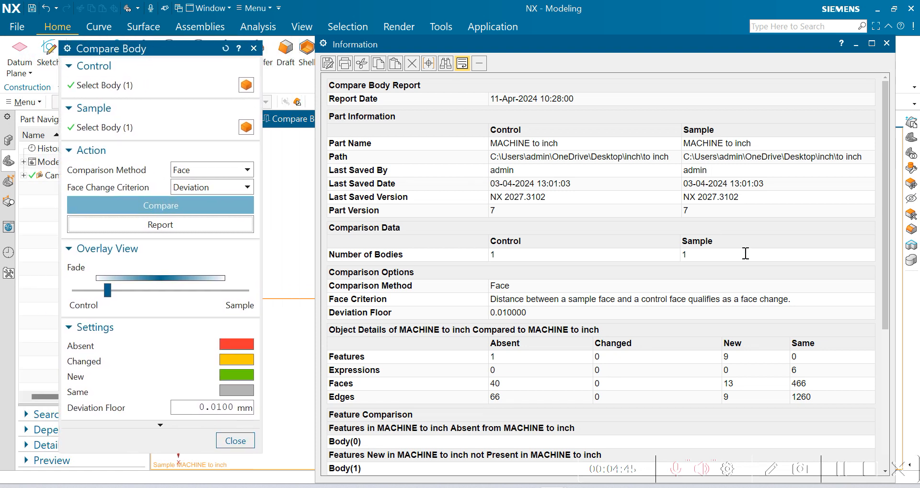